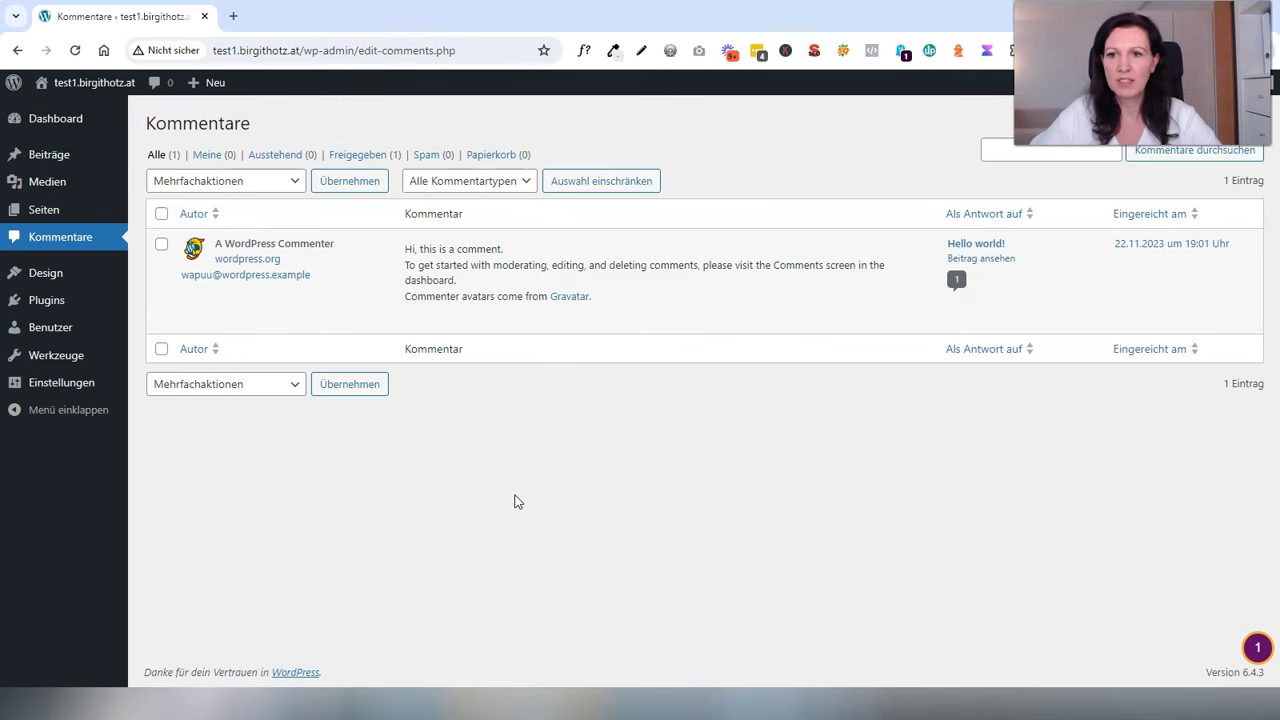
Step: Show the Themes overview with Twenty Twenty-Three active and Twenty Twenty-Four installed
mouse_move(451, 330)
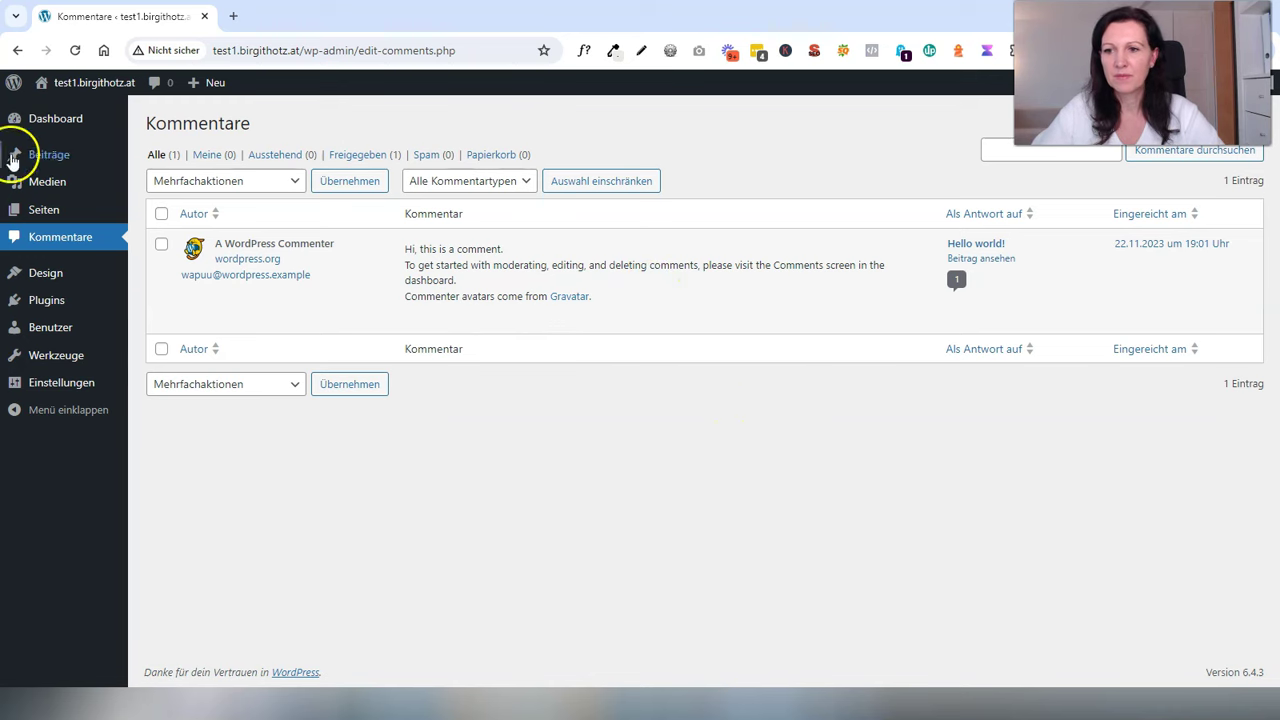
mouse_move(46, 278)
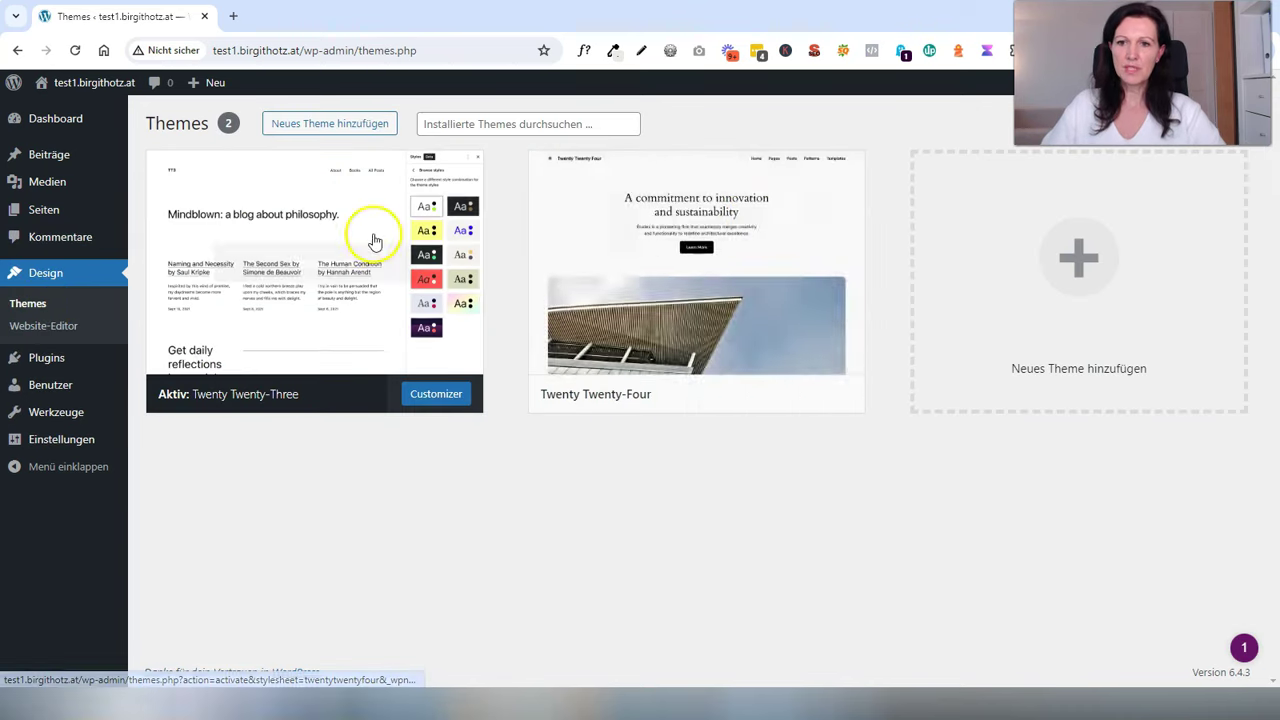
Step: Go to the 'Neues Theme hinzufügen' page from the Themes overview
mouse_move(745, 385)
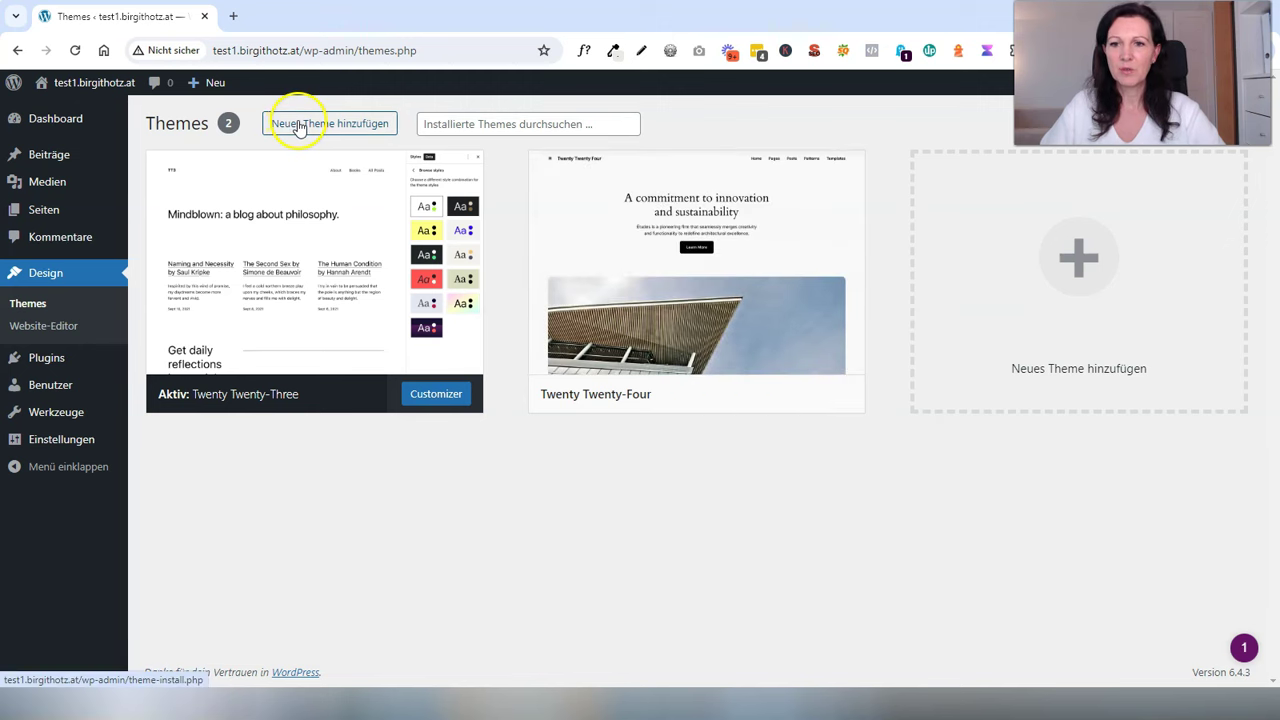
mouse_move(620, 270)
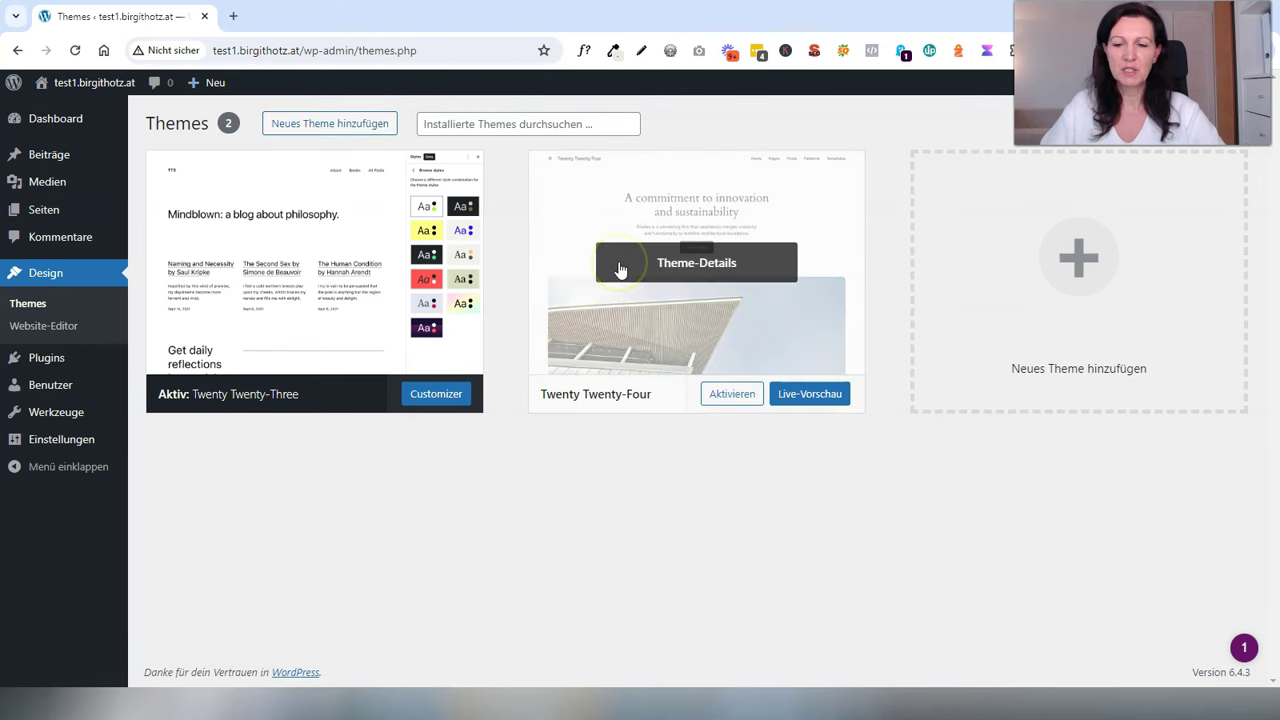
click(332, 128)
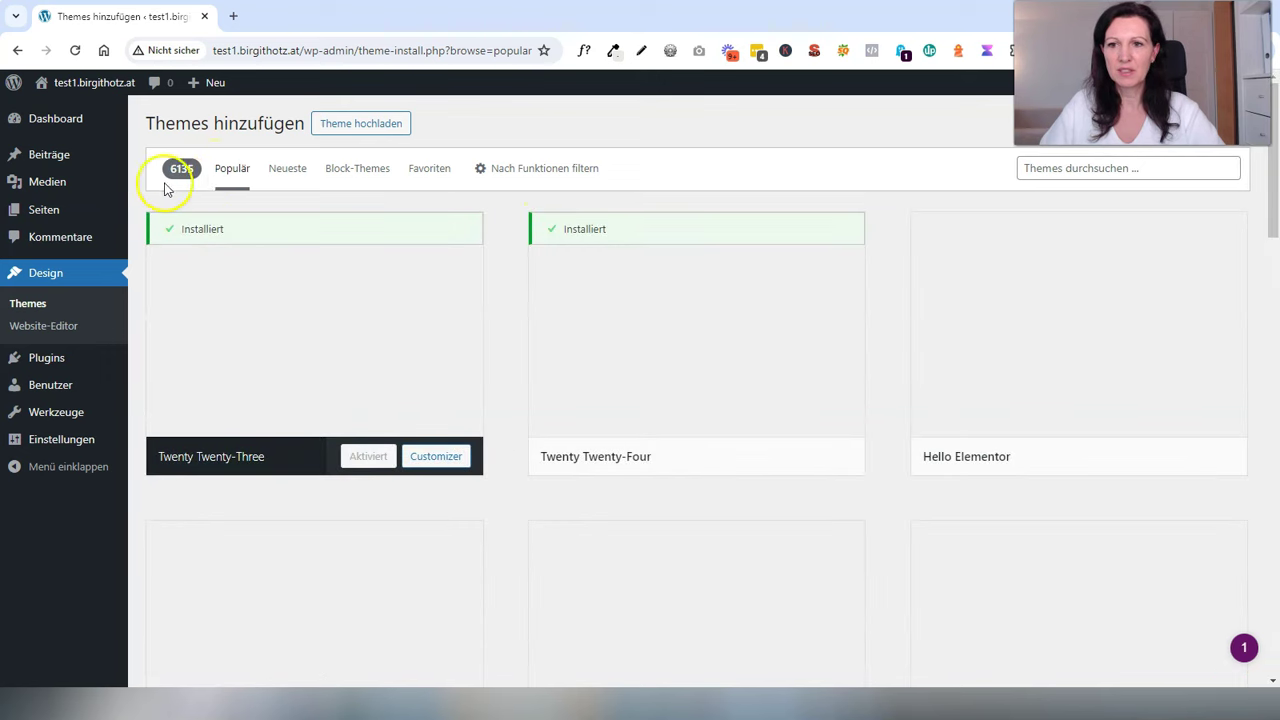
Step: Switch the theme directory from Neueste back to the Populär list
click(292, 172)
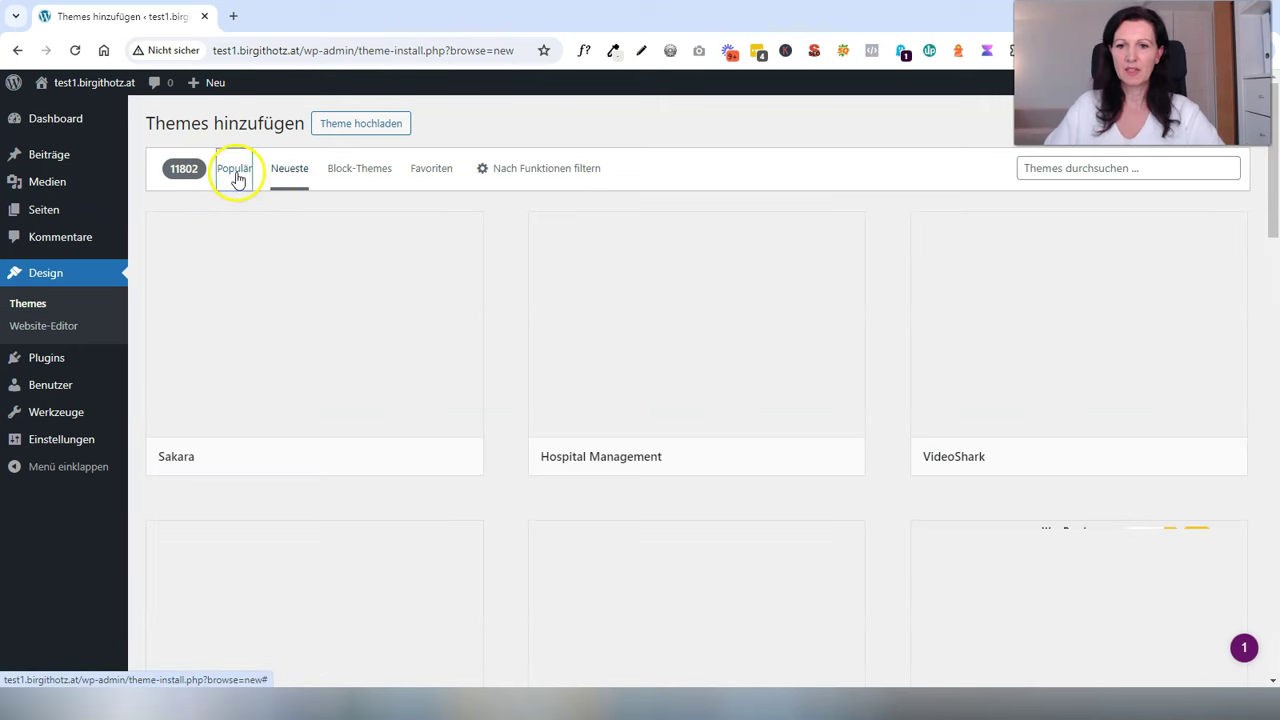
click(236, 172)
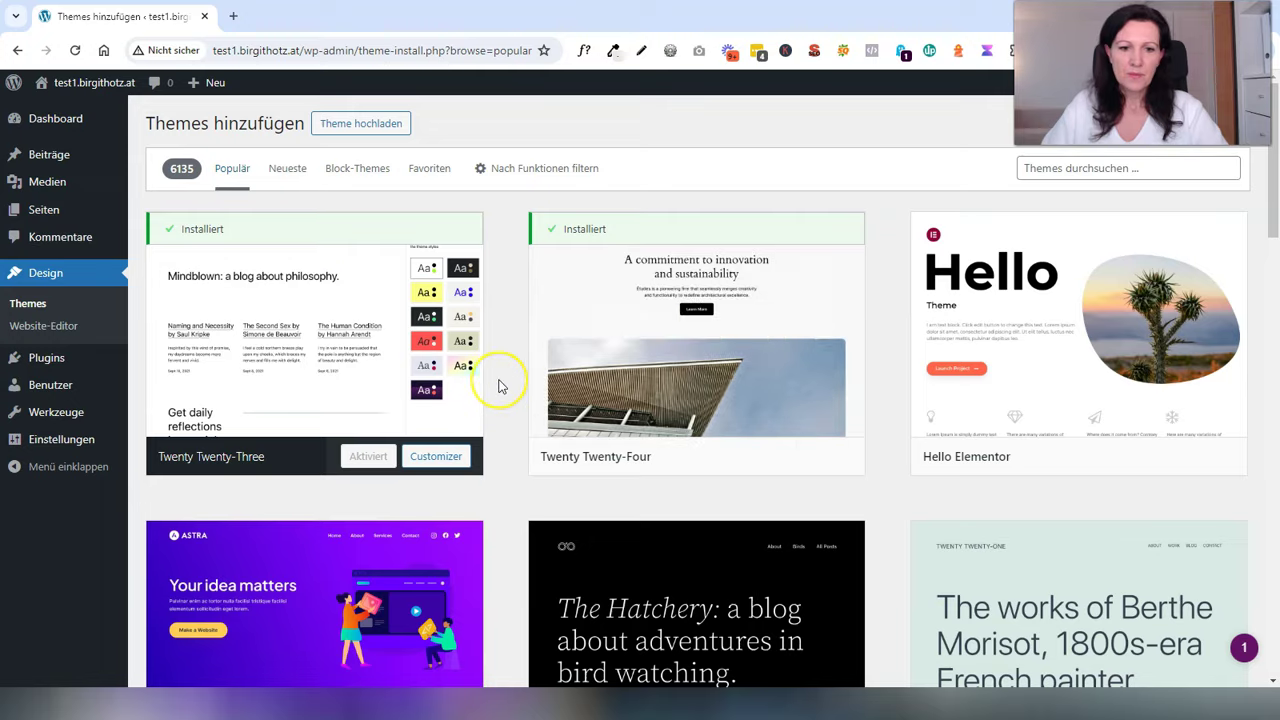
scroll(500, 386, down, 6)
scroll(500, 386, up, 5)
scroll(505, 380, up, 1)
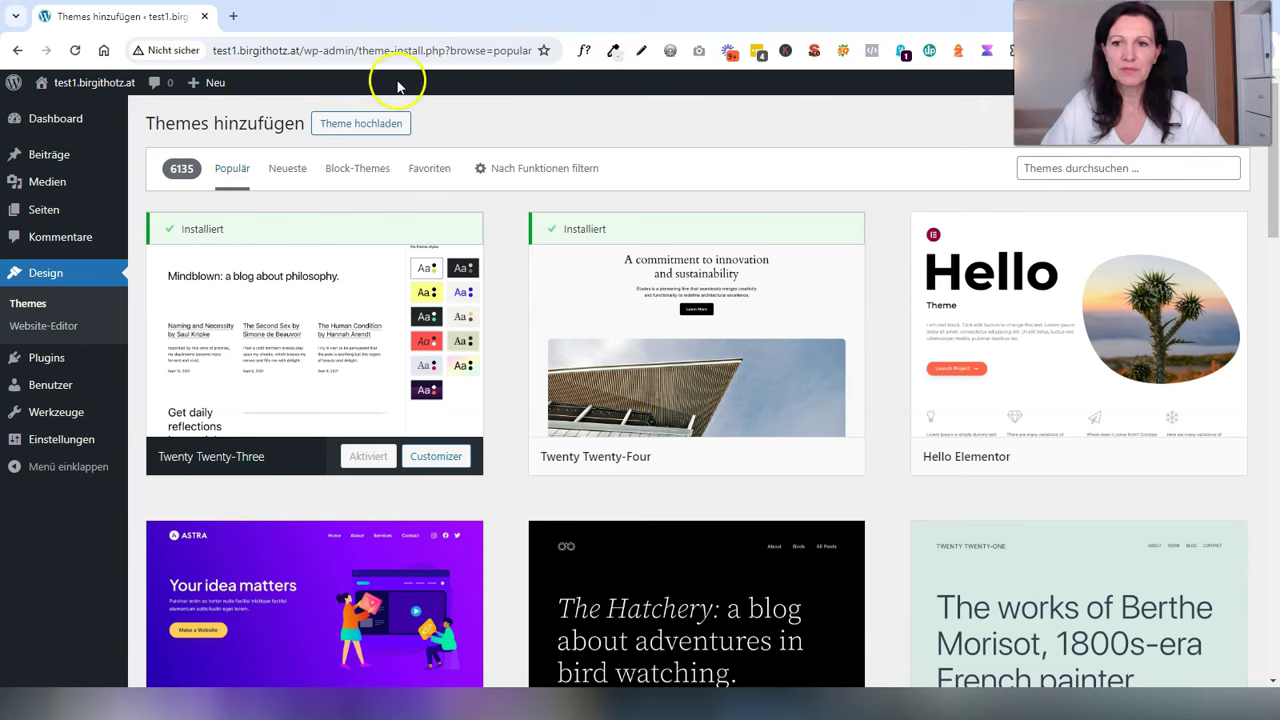
Step: Find Astra among the popular themes, install it and activate it
mouse_move(329, 234)
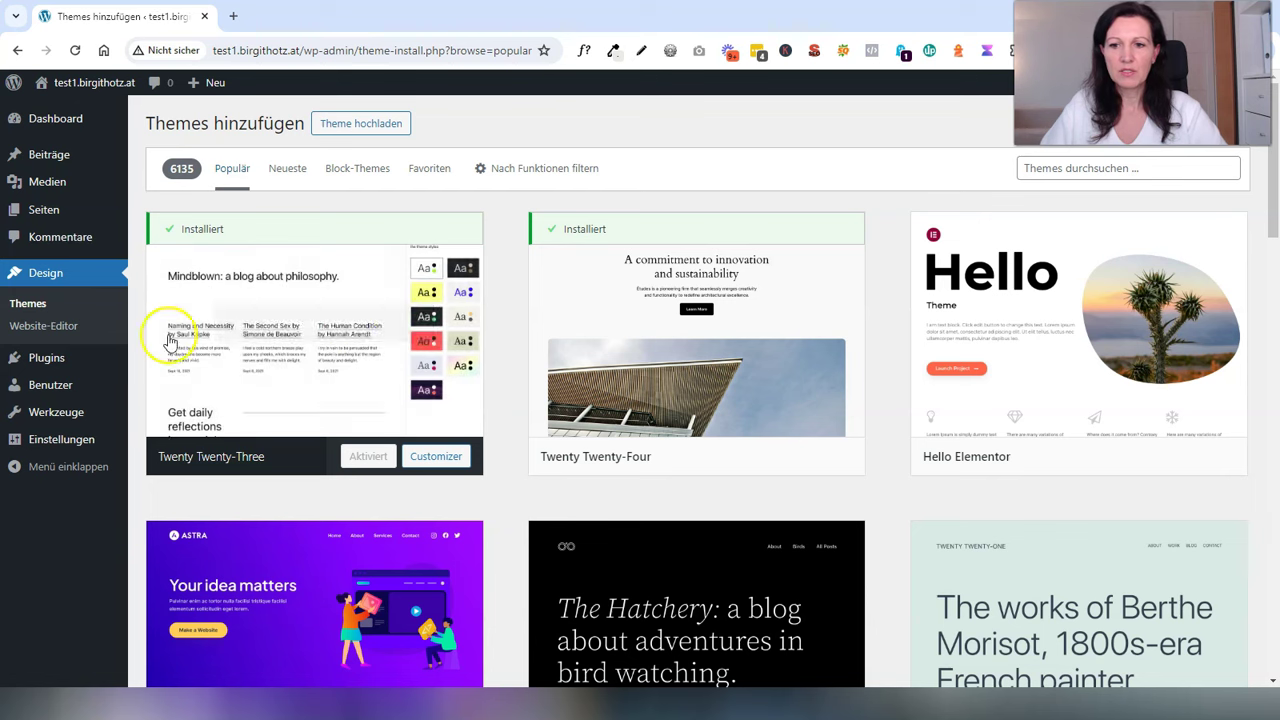
mouse_move(808, 370)
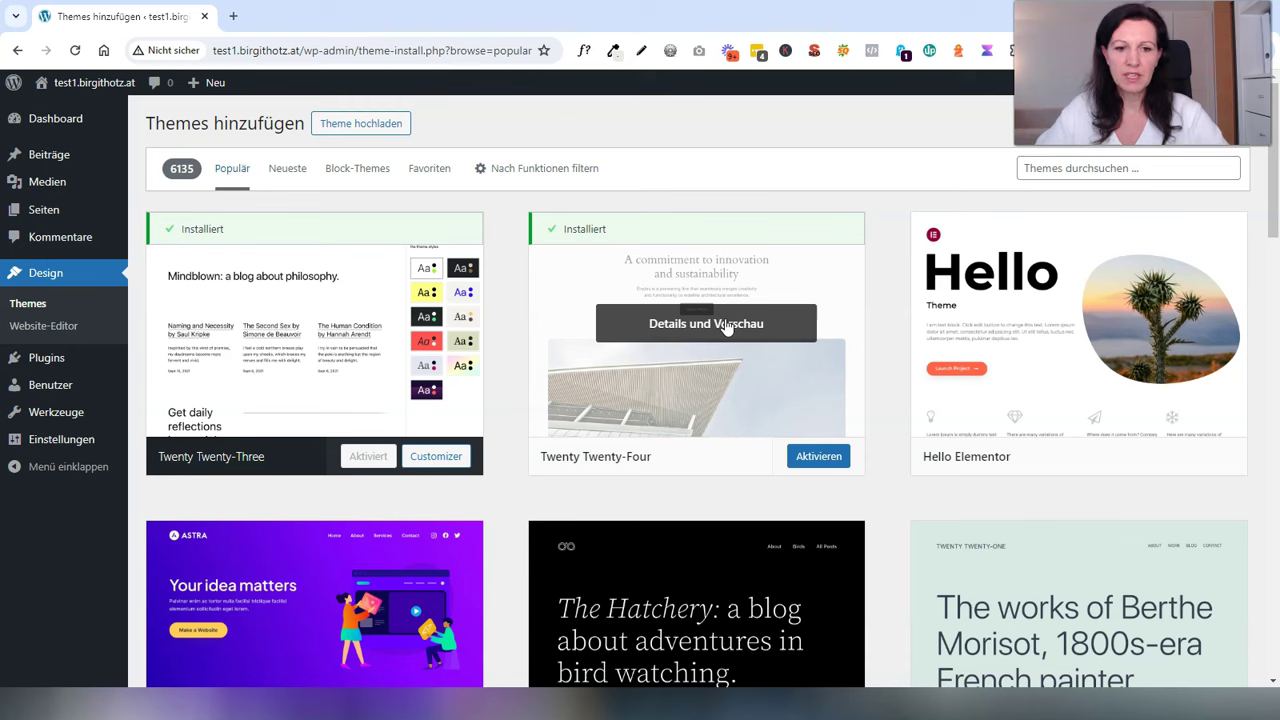
scroll(971, 294, down, 2)
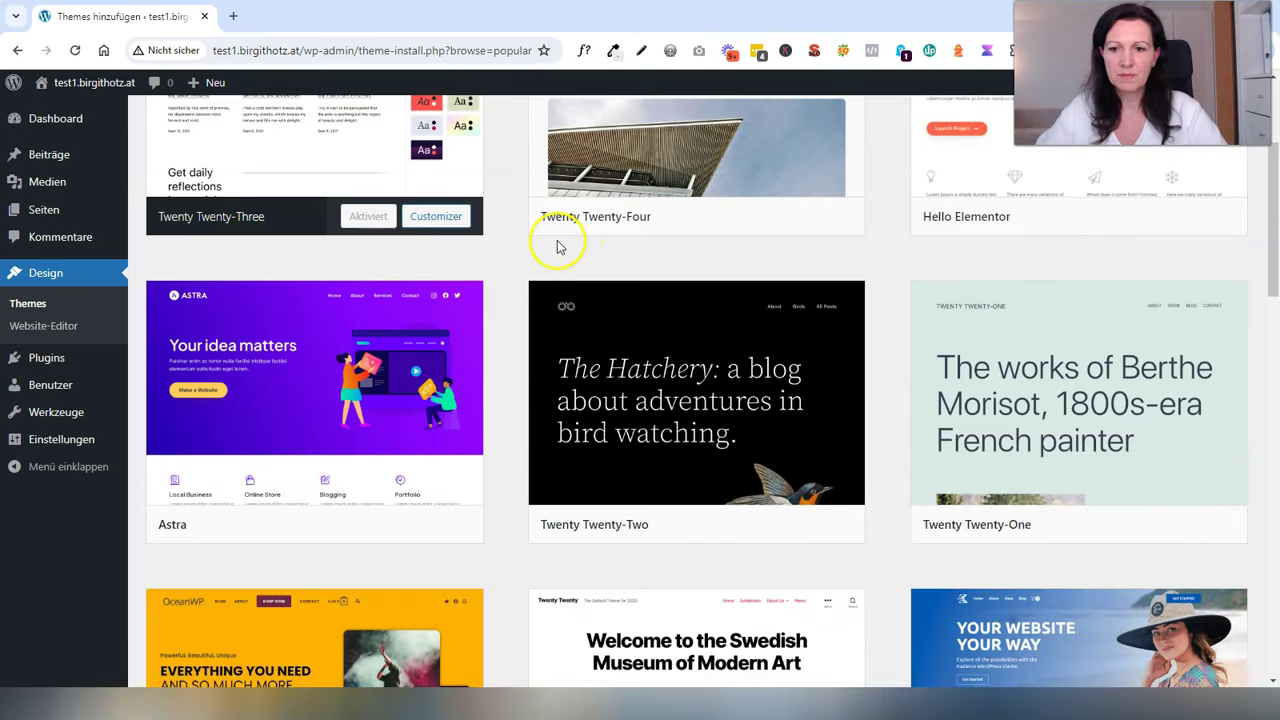
mouse_move(343, 323)
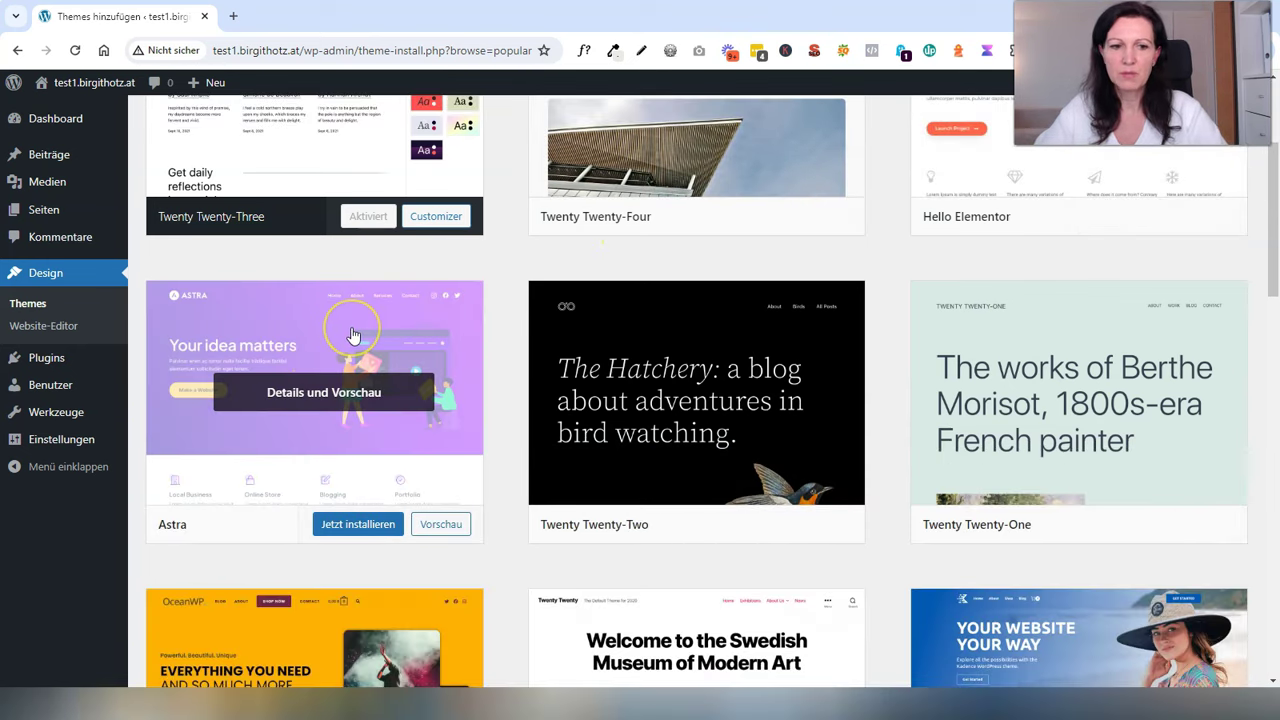
scroll(352, 335, down, 2)
scroll(352, 335, up, 3)
scroll(352, 335, down, 3)
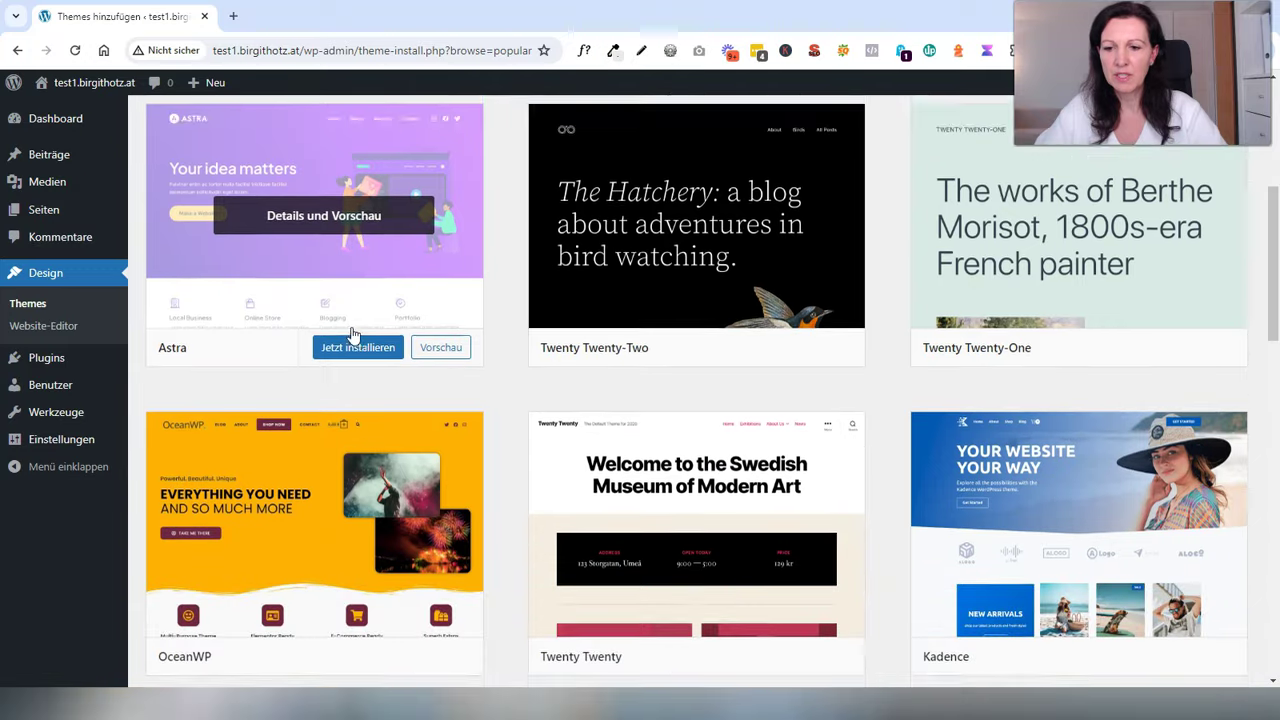
scroll(386, 466, up, 4)
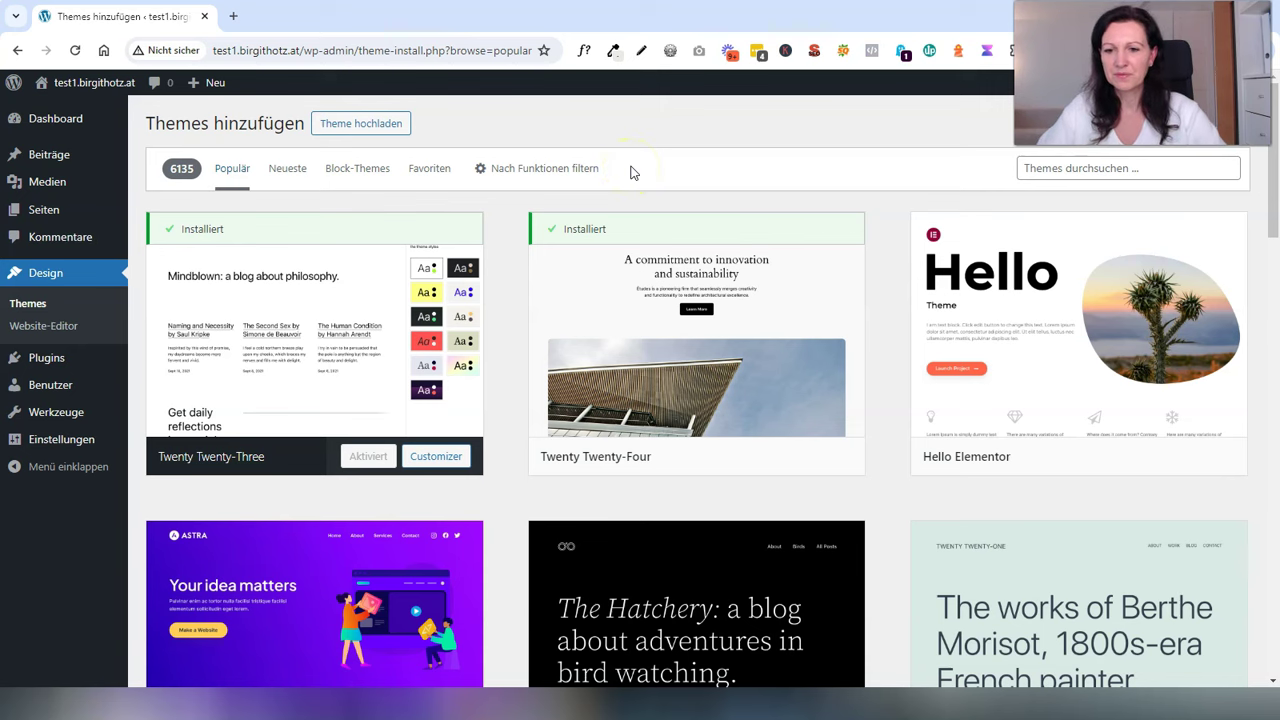
scroll(386, 414, down, 2)
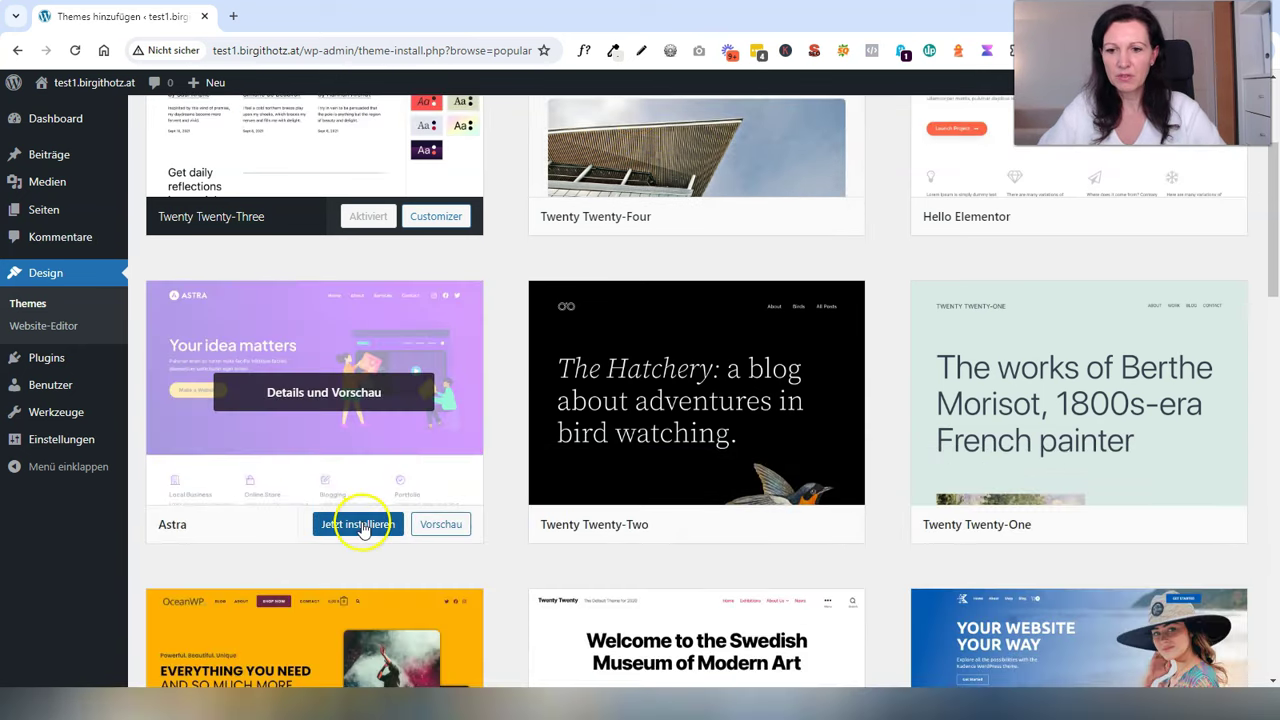
click(358, 526)
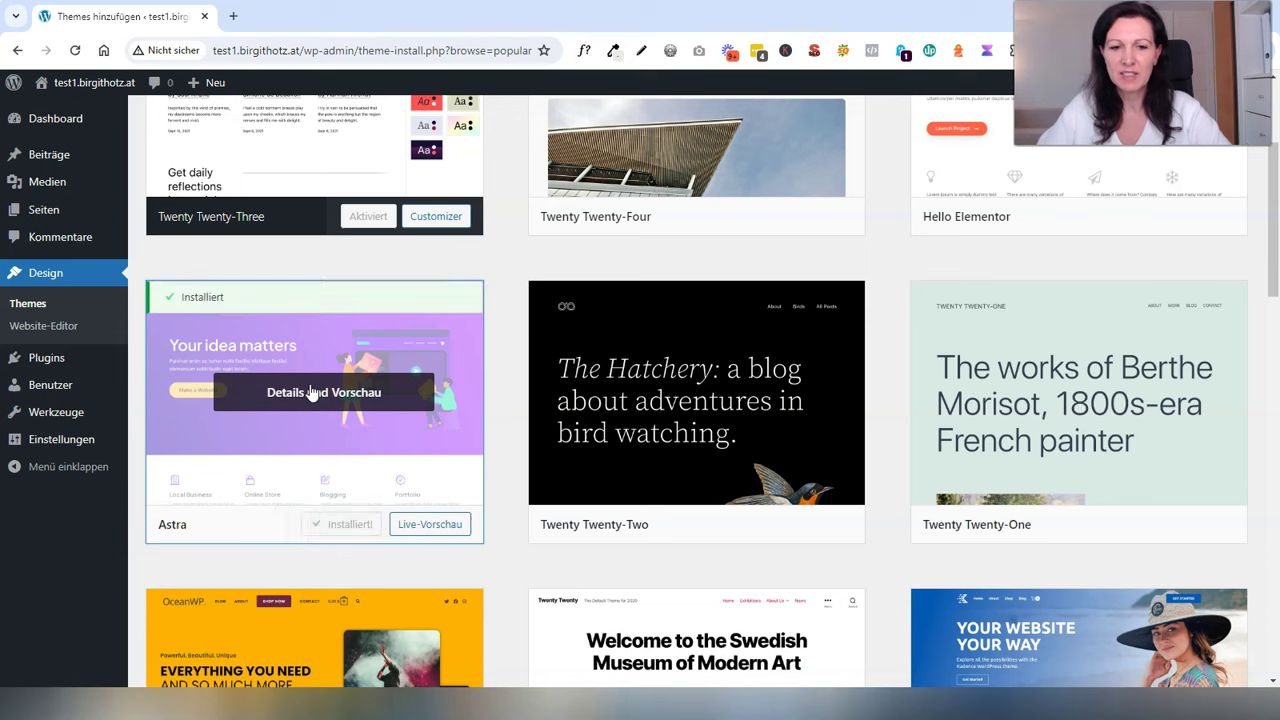
click(347, 524)
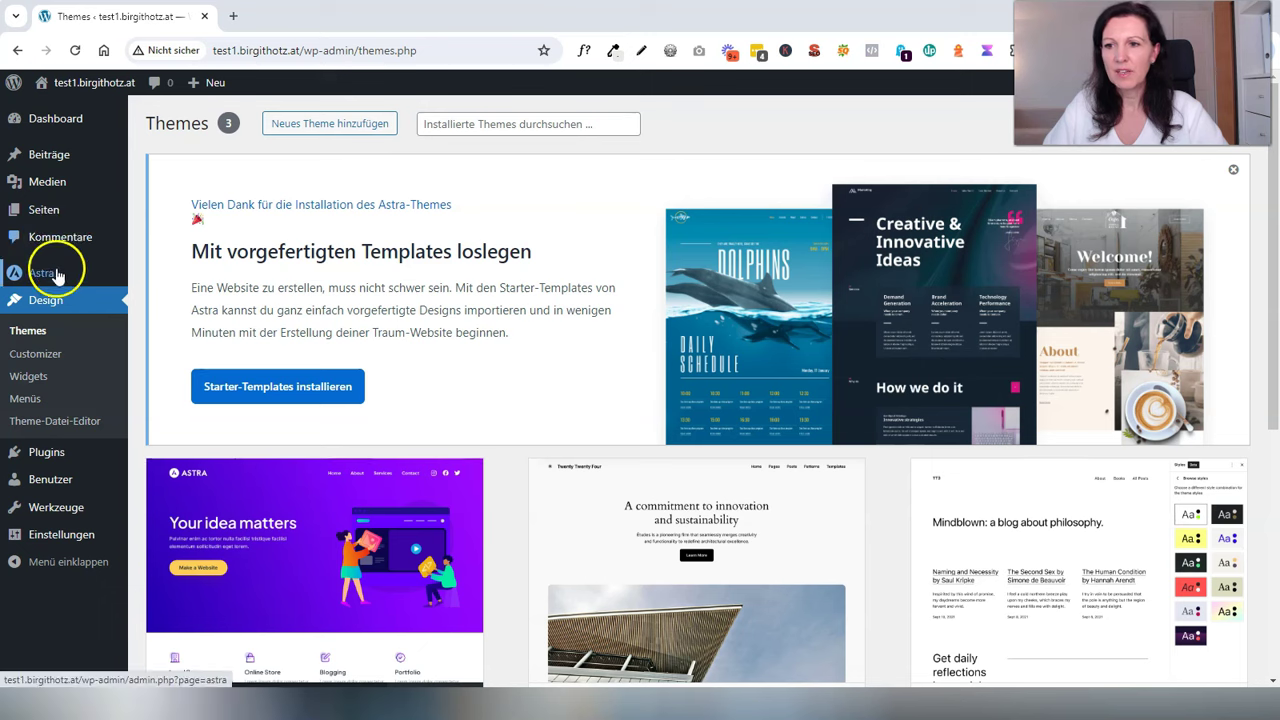
Step: Activate Twenty Twenty-Four as the site theme
mouse_move(42, 280)
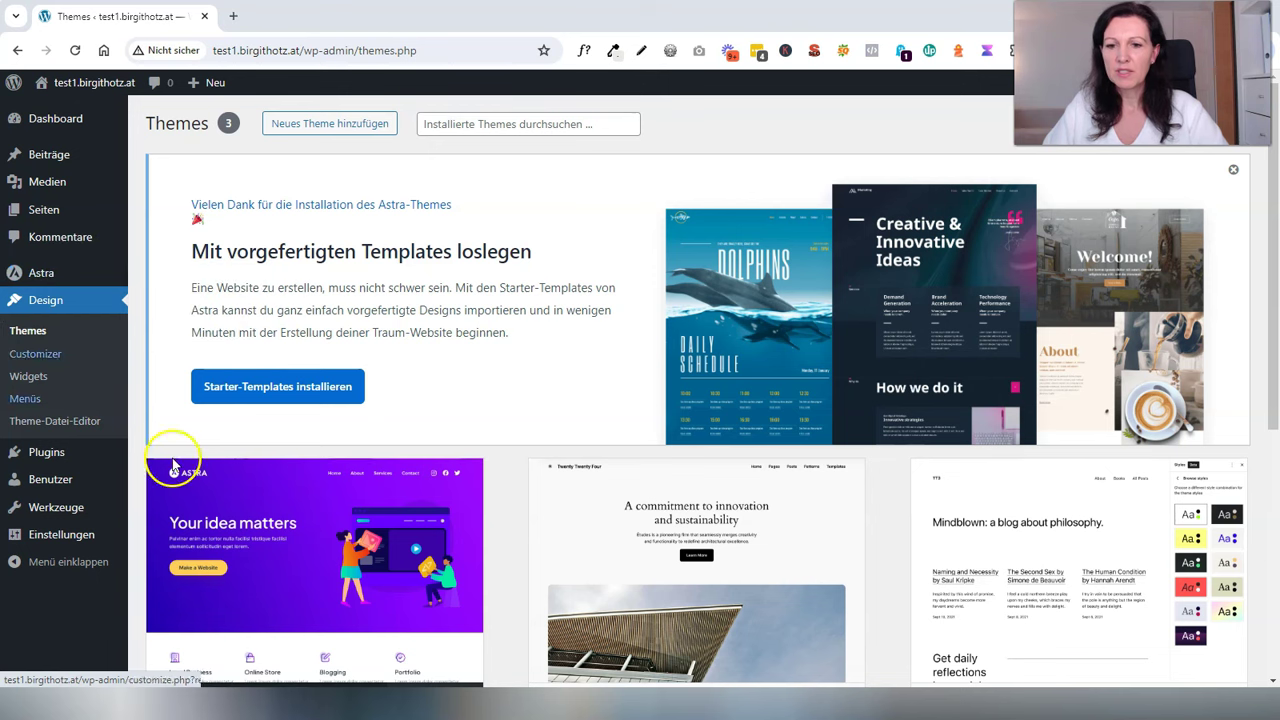
mouse_move(245, 483)
scroll(223, 449, down, 2)
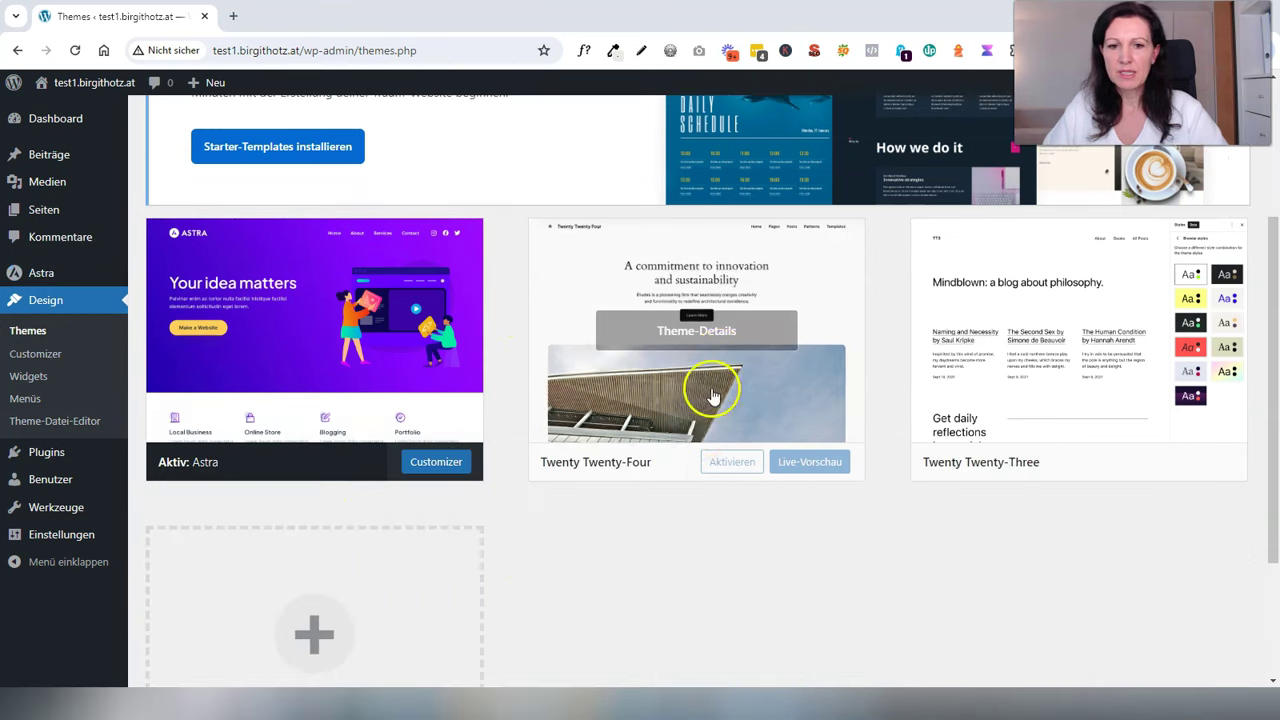
click(731, 464)
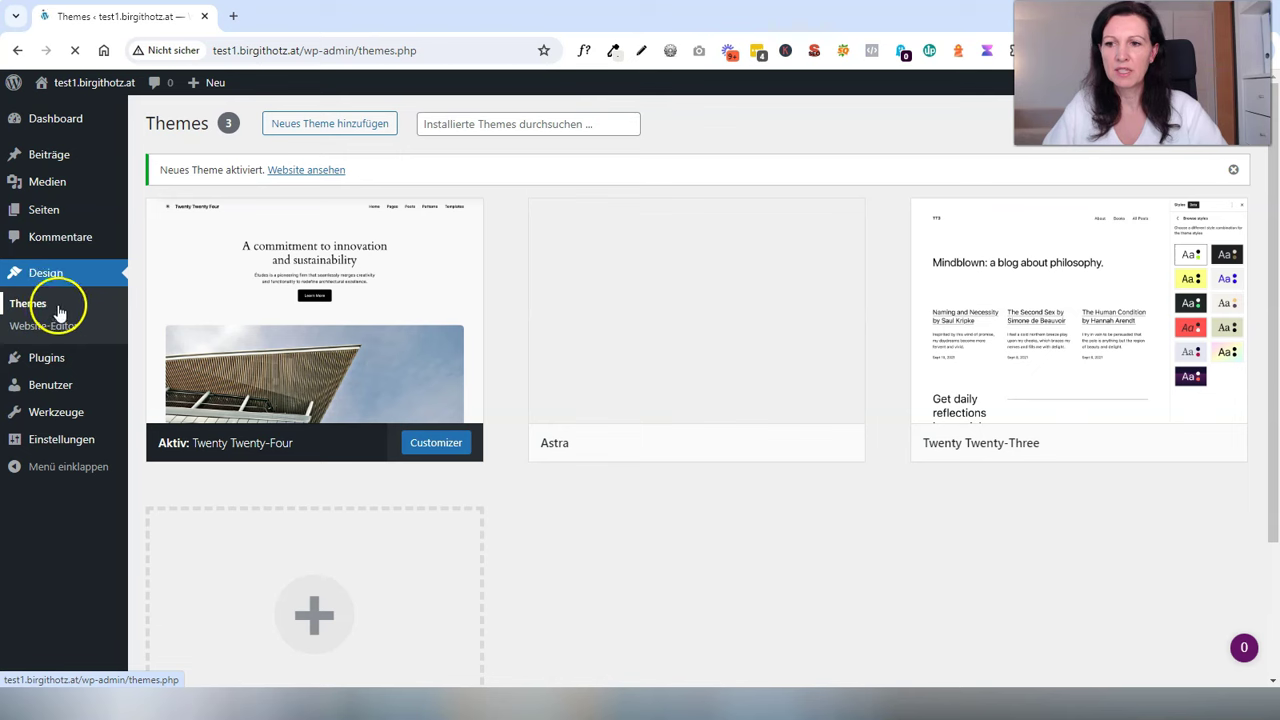
Step: Reactivate Astra and launch the Customizer with its site preview
click(40, 328)
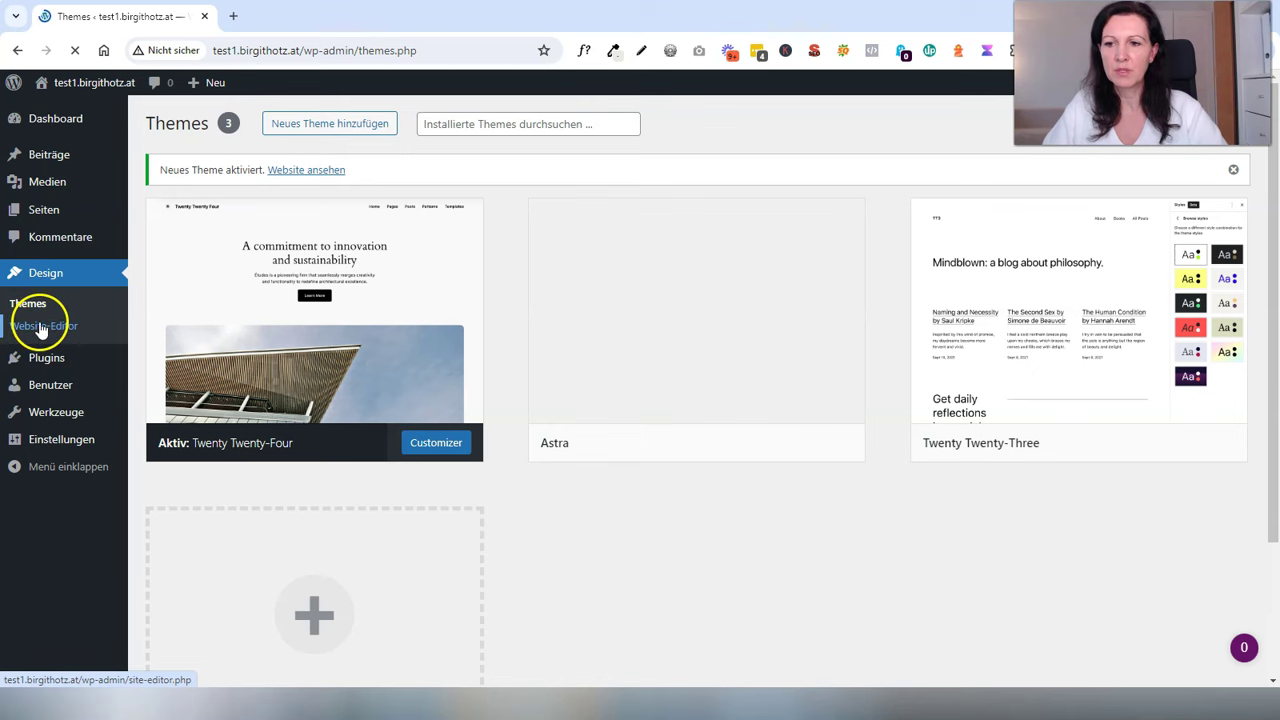
mouse_move(589, 403)
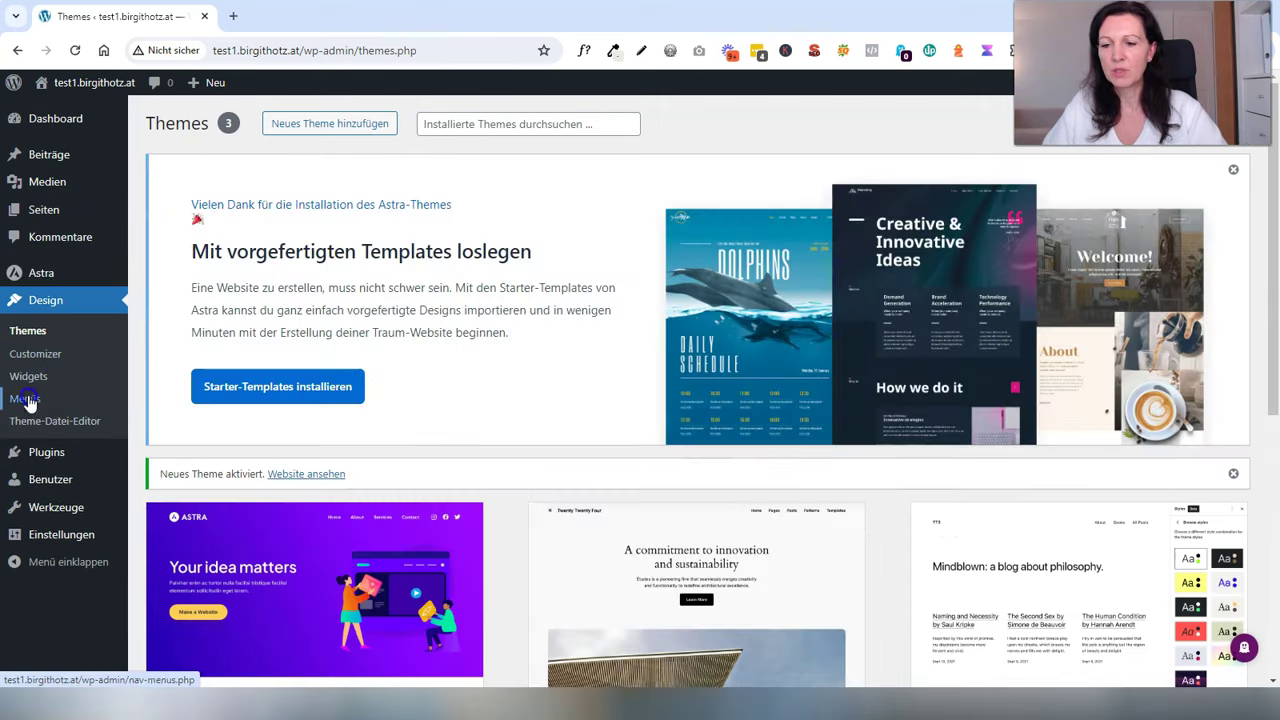
click(633, 589)
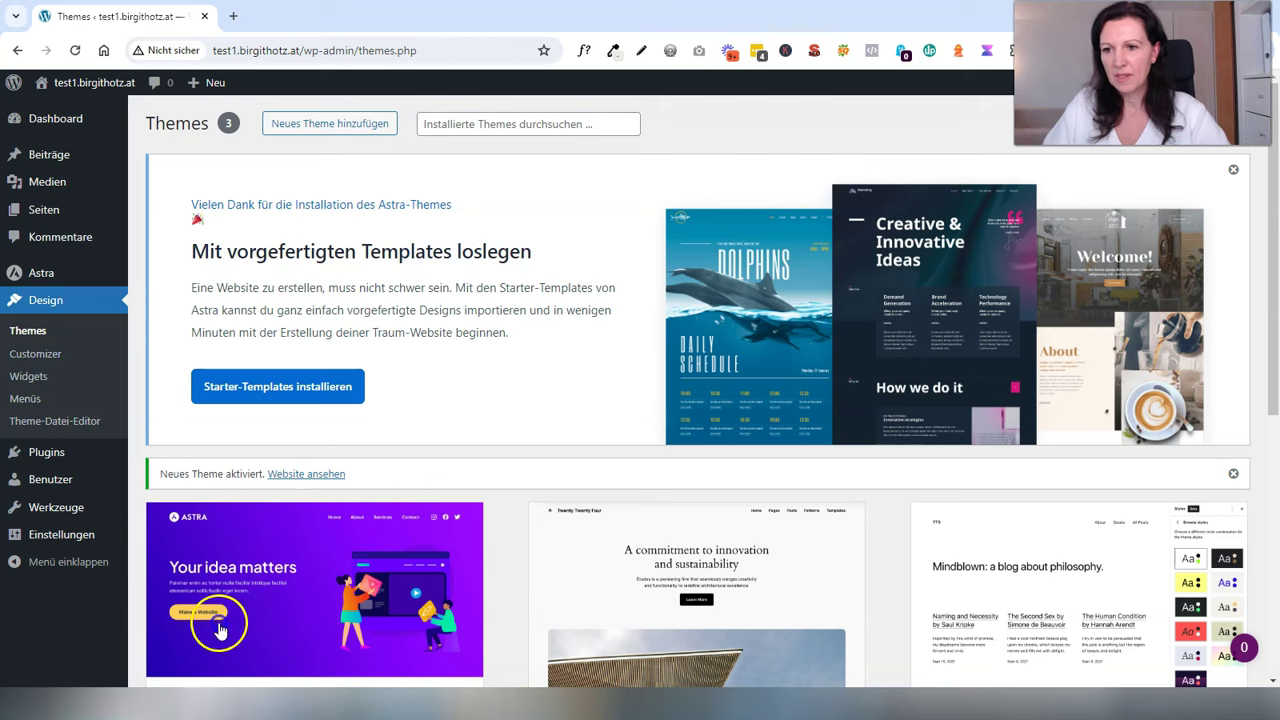
click(50, 355)
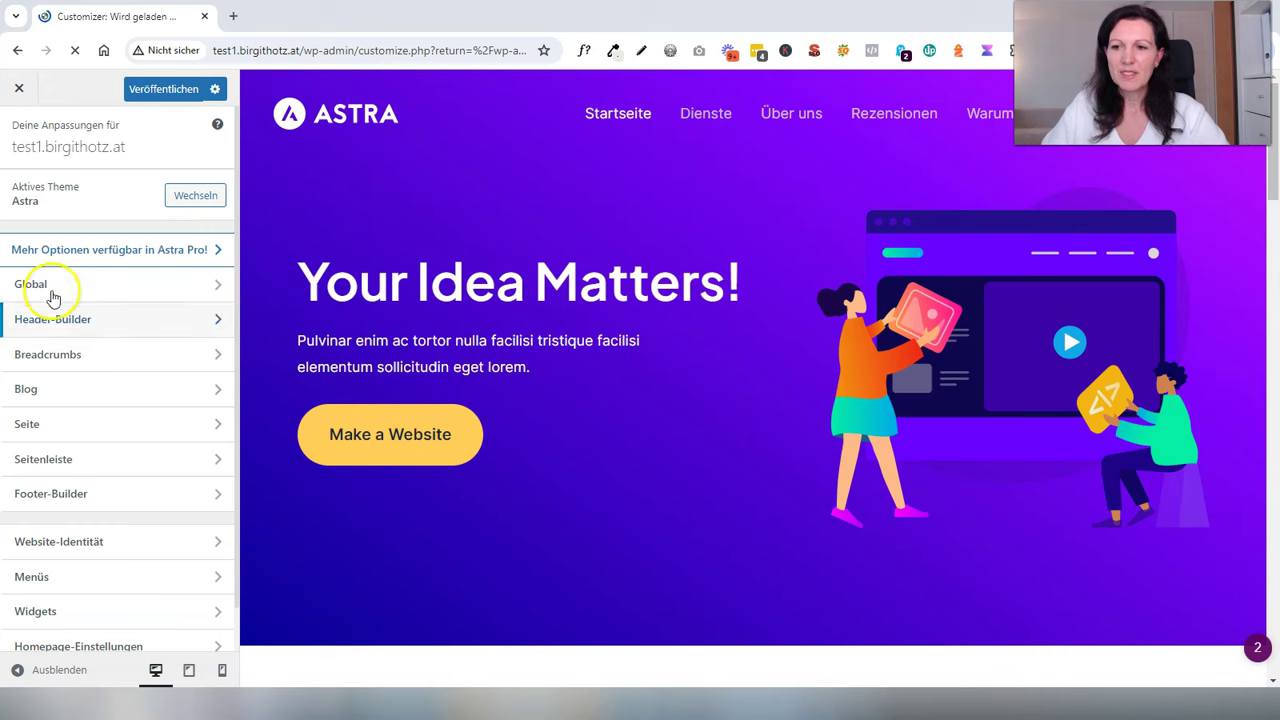
Step: Look through the Astra Customizer sections: site identity, global, typography, colours, header builder
click(45, 538)
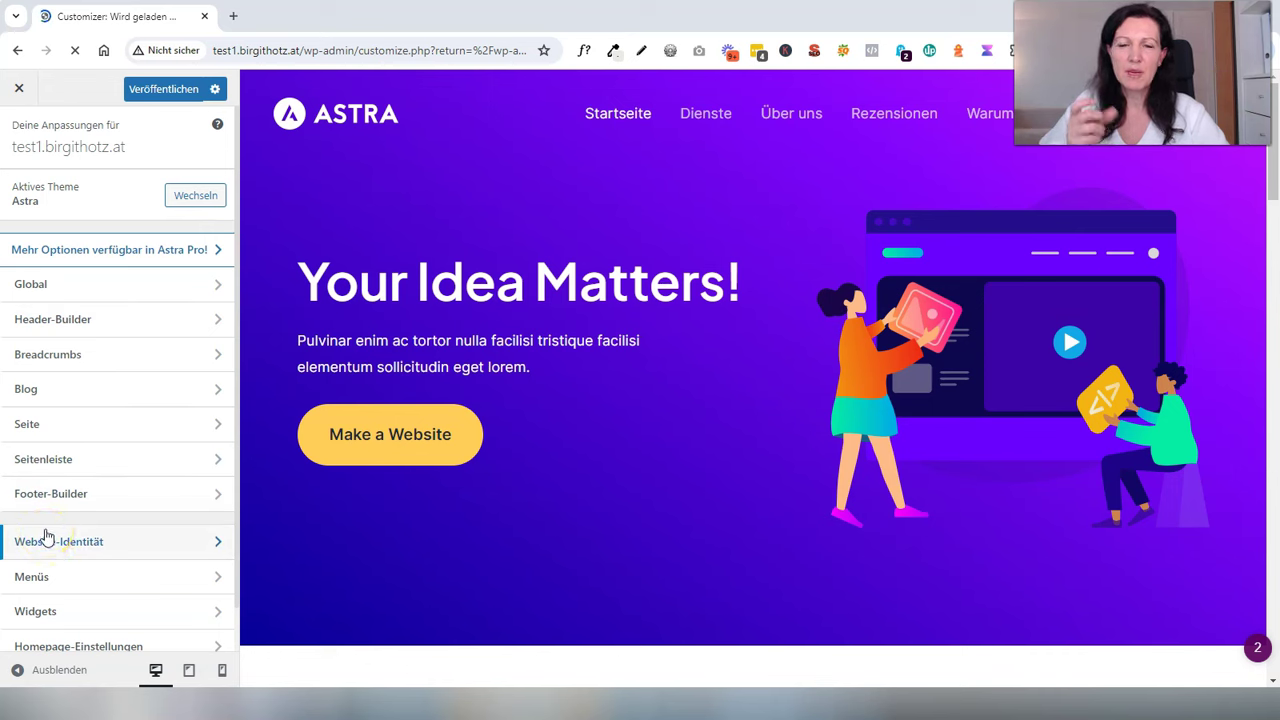
click(44, 282)
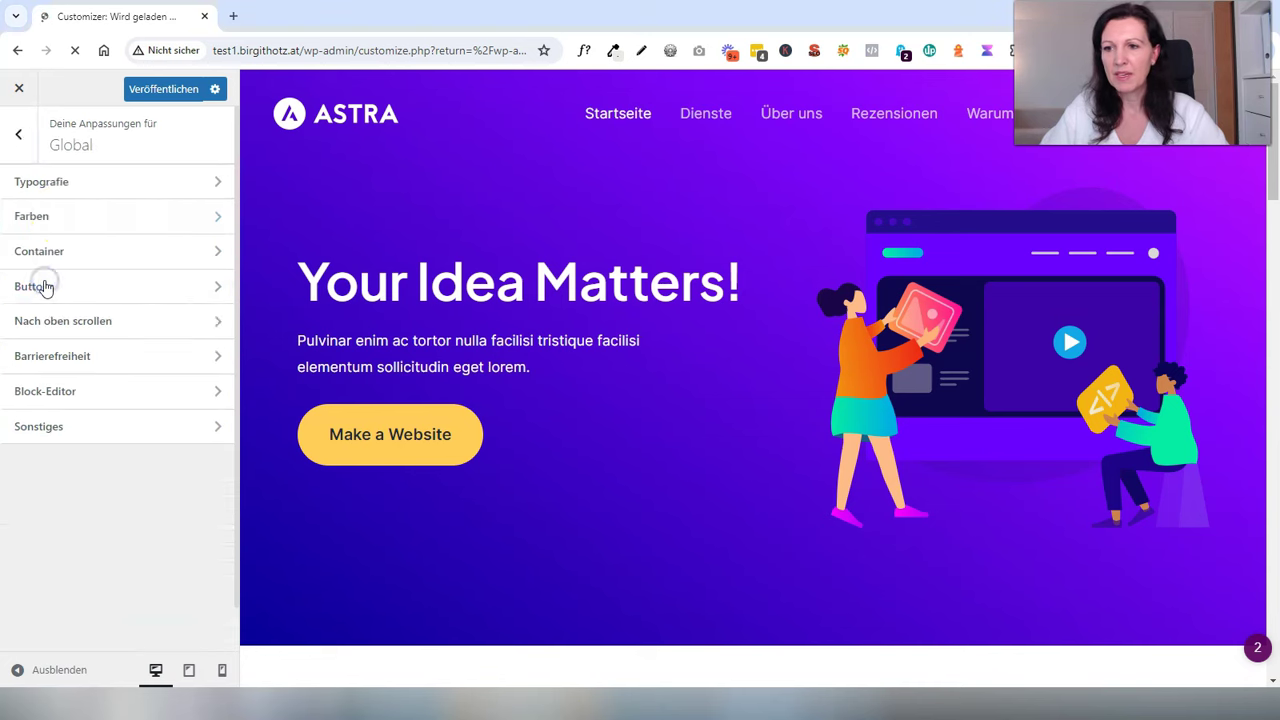
click(60, 184)
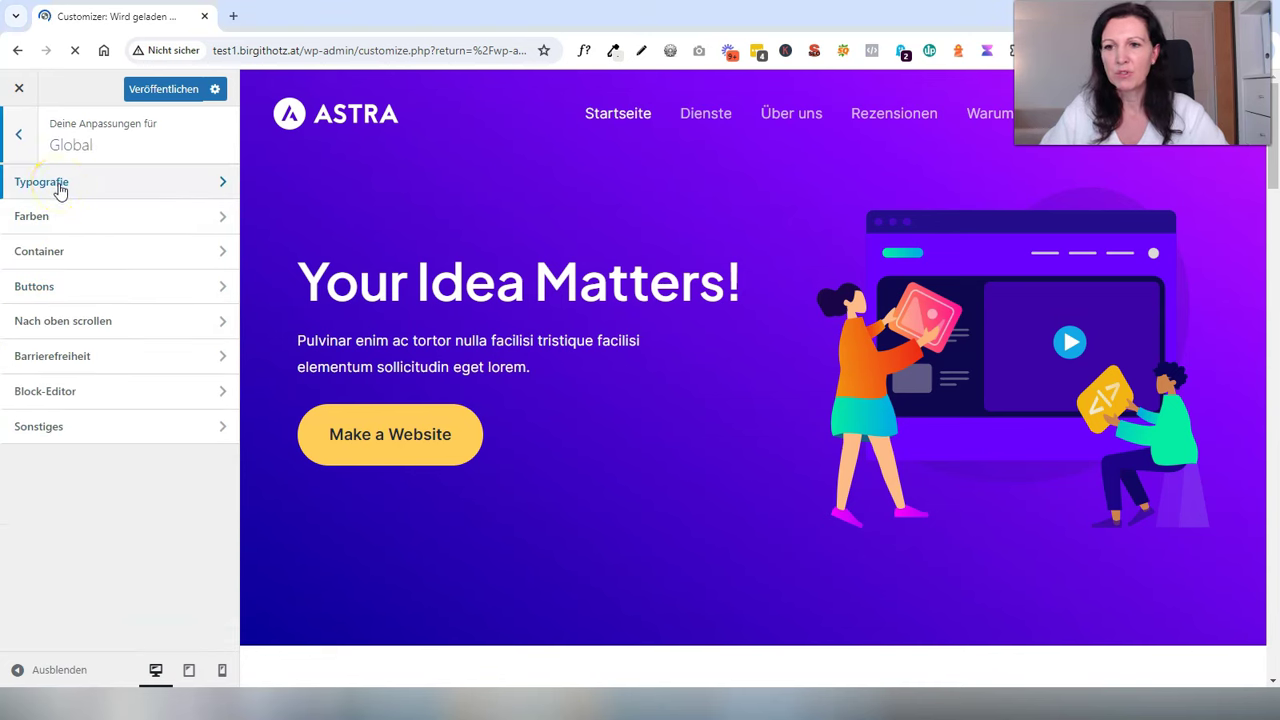
click(47, 222)
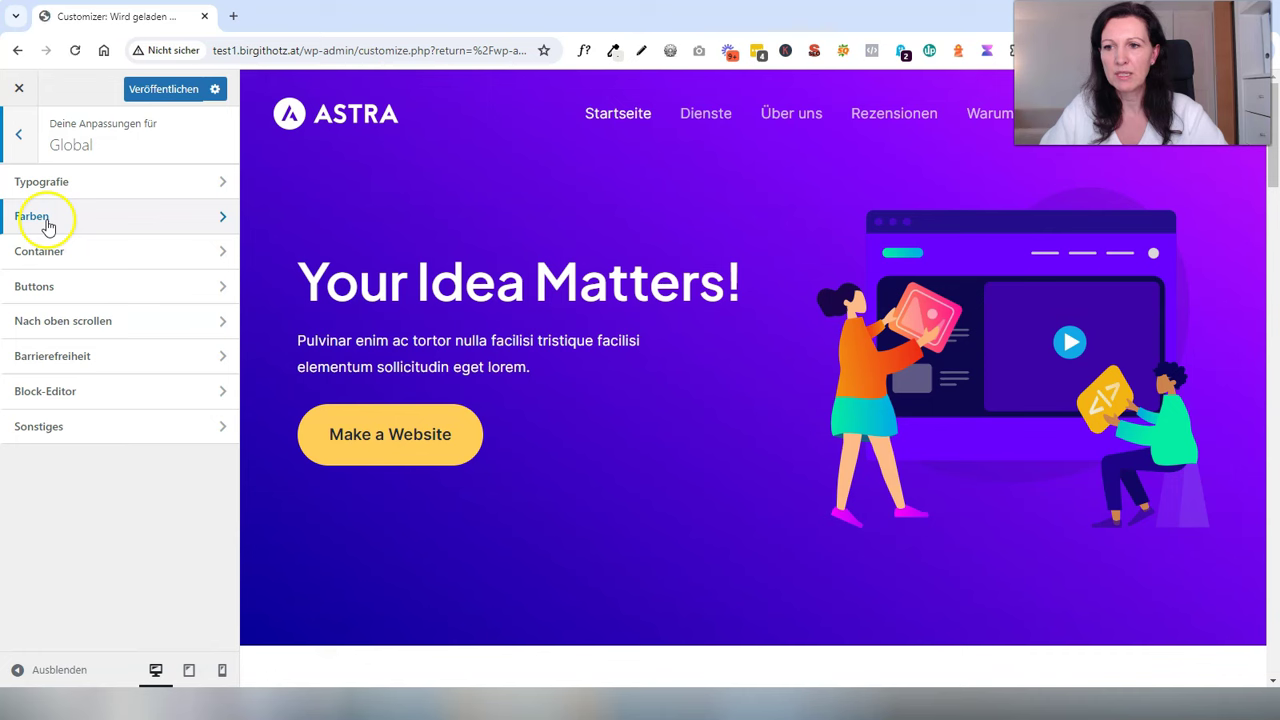
click(18, 134)
click(57, 318)
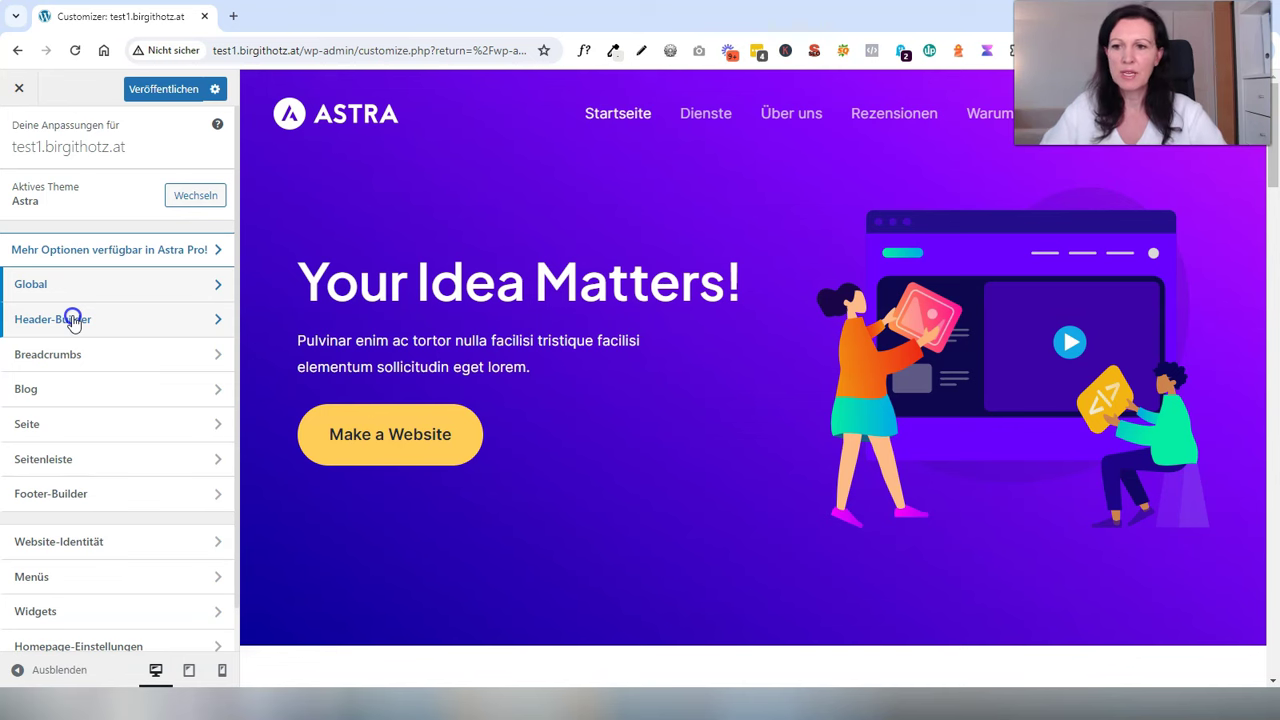
scroll(52, 606, down, 1)
scroll(60, 600, up, 1)
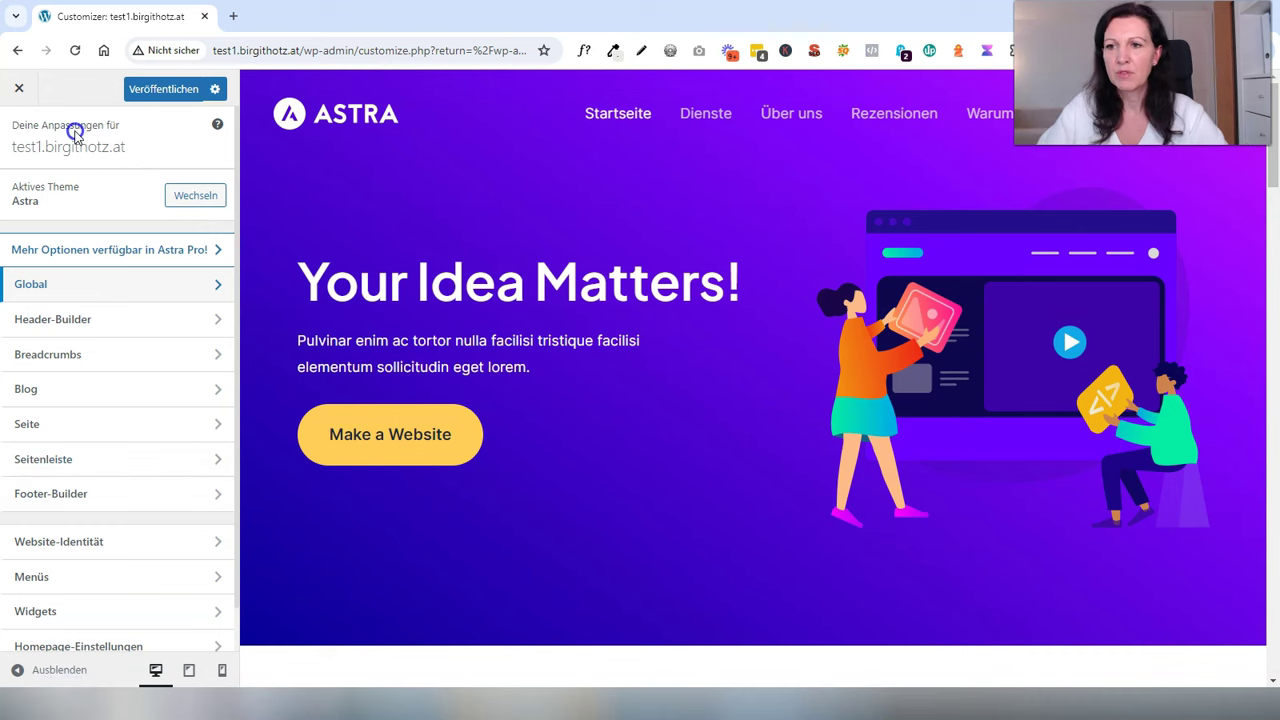
Step: Leave the Customizer without saving and go to the Widgets page
click(19, 90)
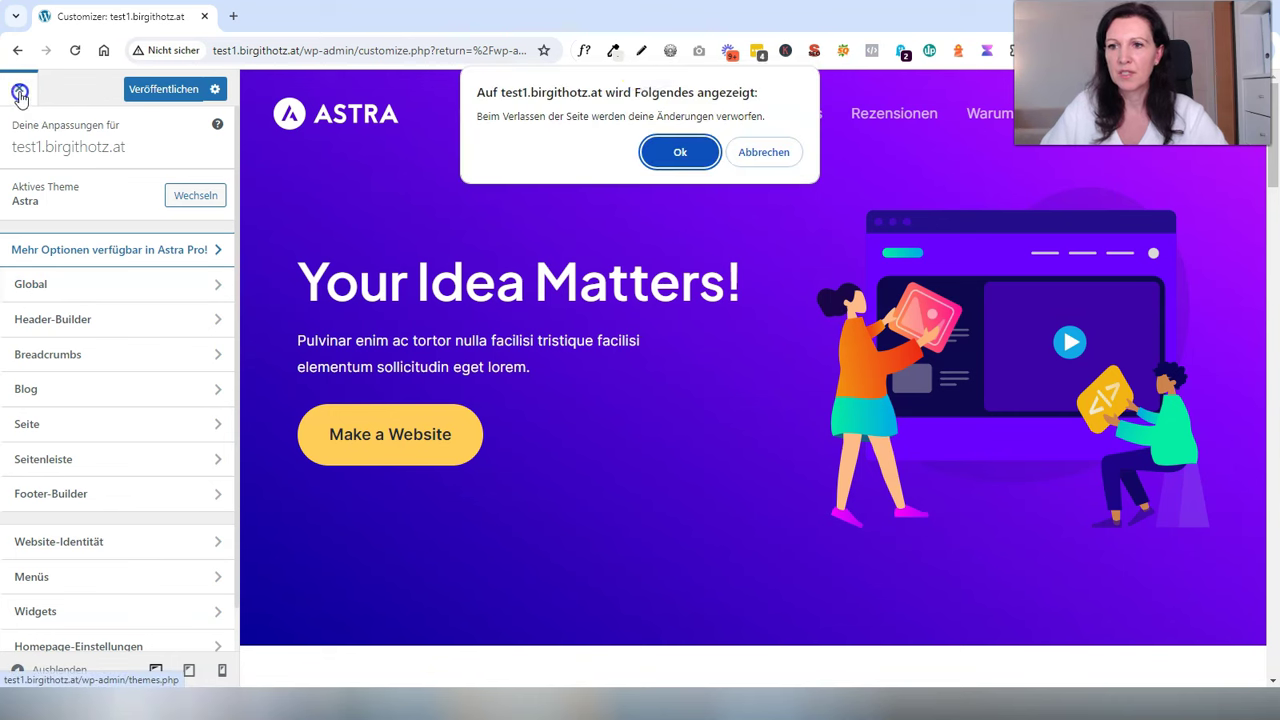
click(685, 150)
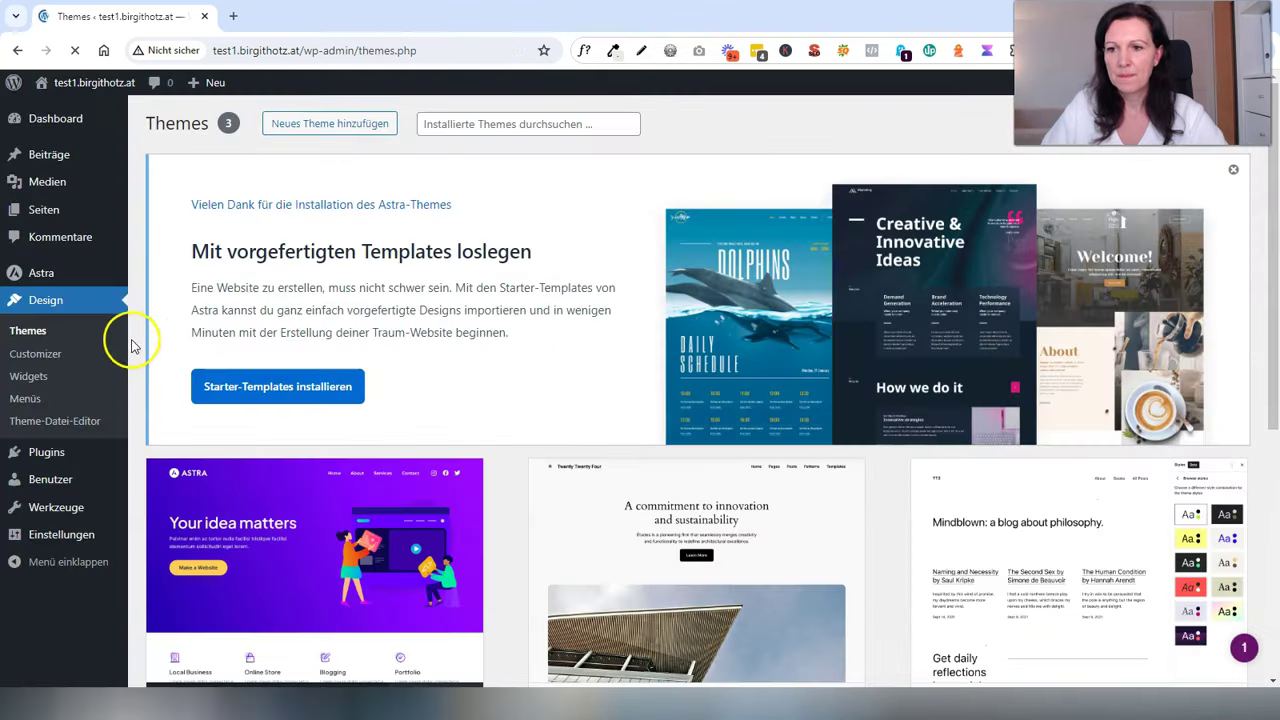
click(28, 376)
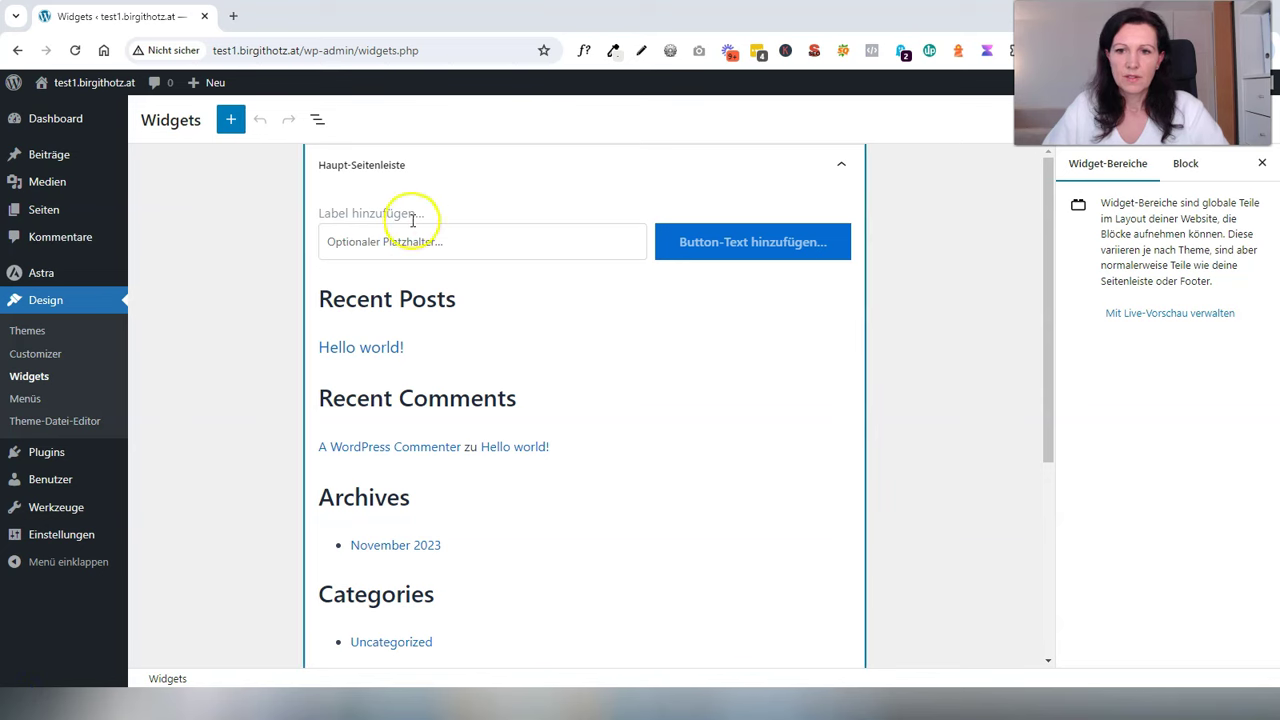
Step: Browse the widget block library and the Haupt-Seitenleiste blocks, then move on to Menüs
click(231, 122)
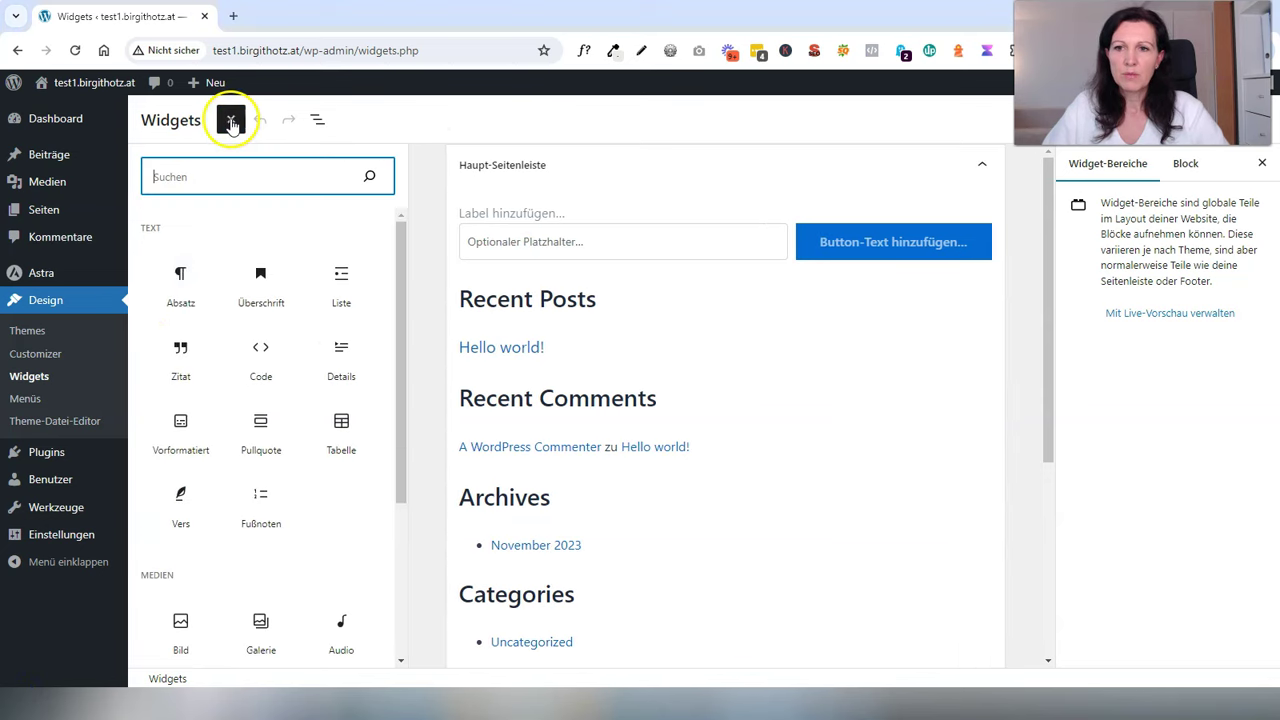
click(232, 122)
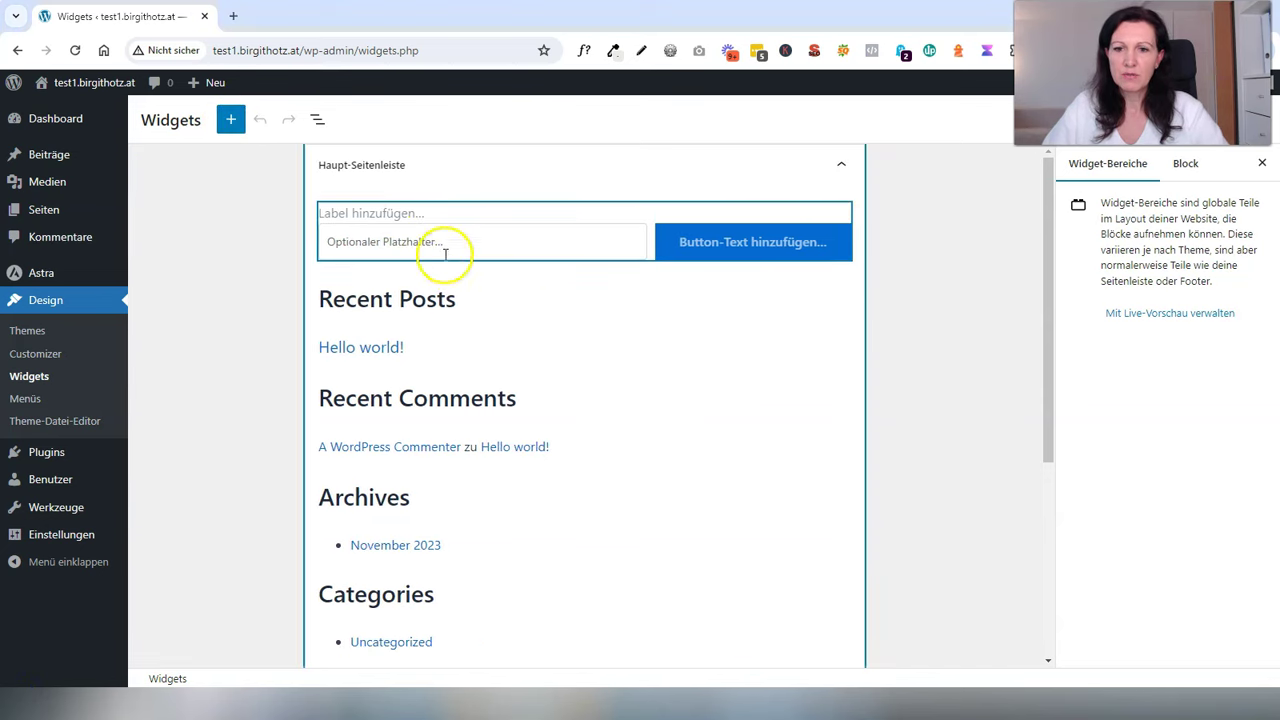
scroll(414, 362, down, 3)
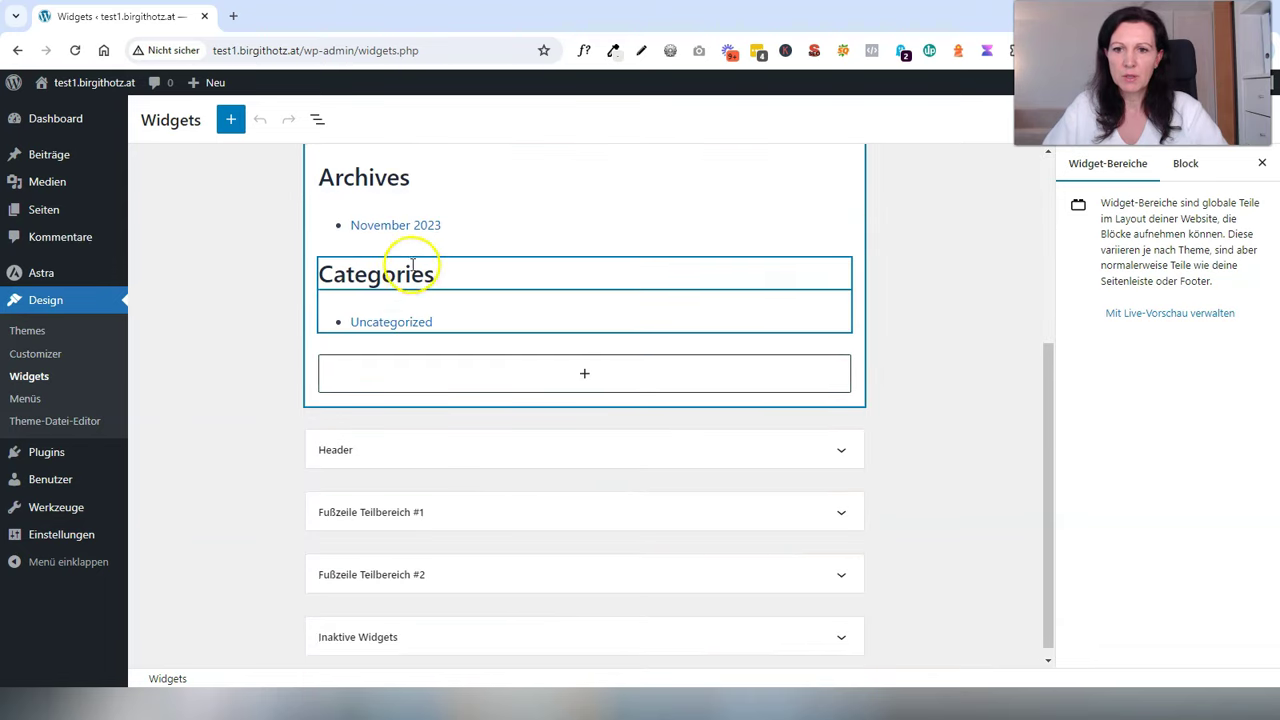
scroll(418, 268, up, 3)
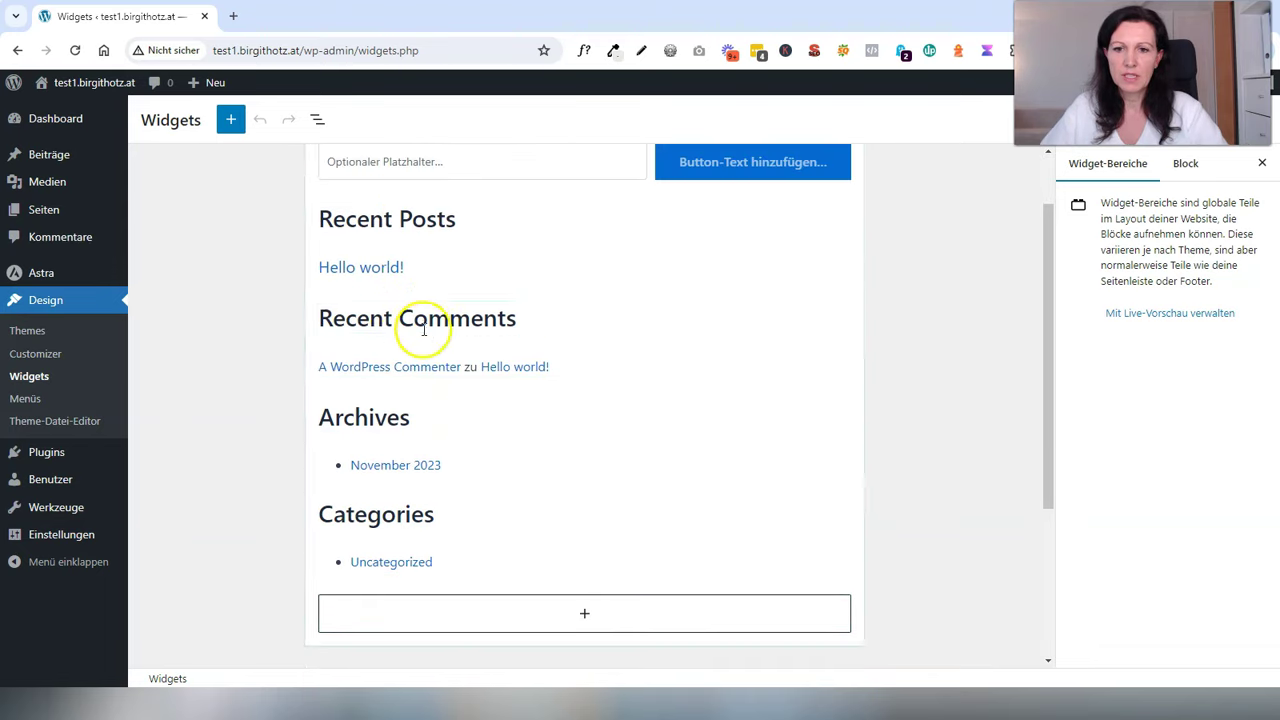
scroll(364, 245, up, 1)
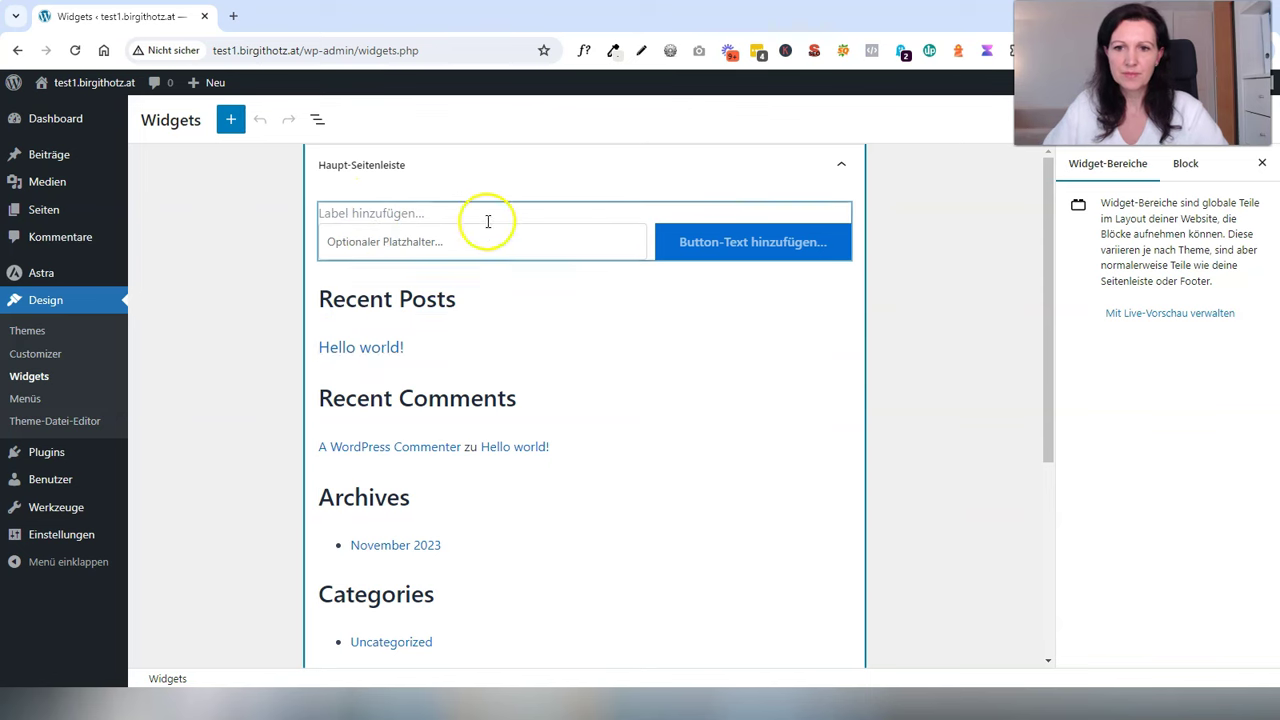
scroll(453, 432, down, 1)
scroll(452, 430, down, 4)
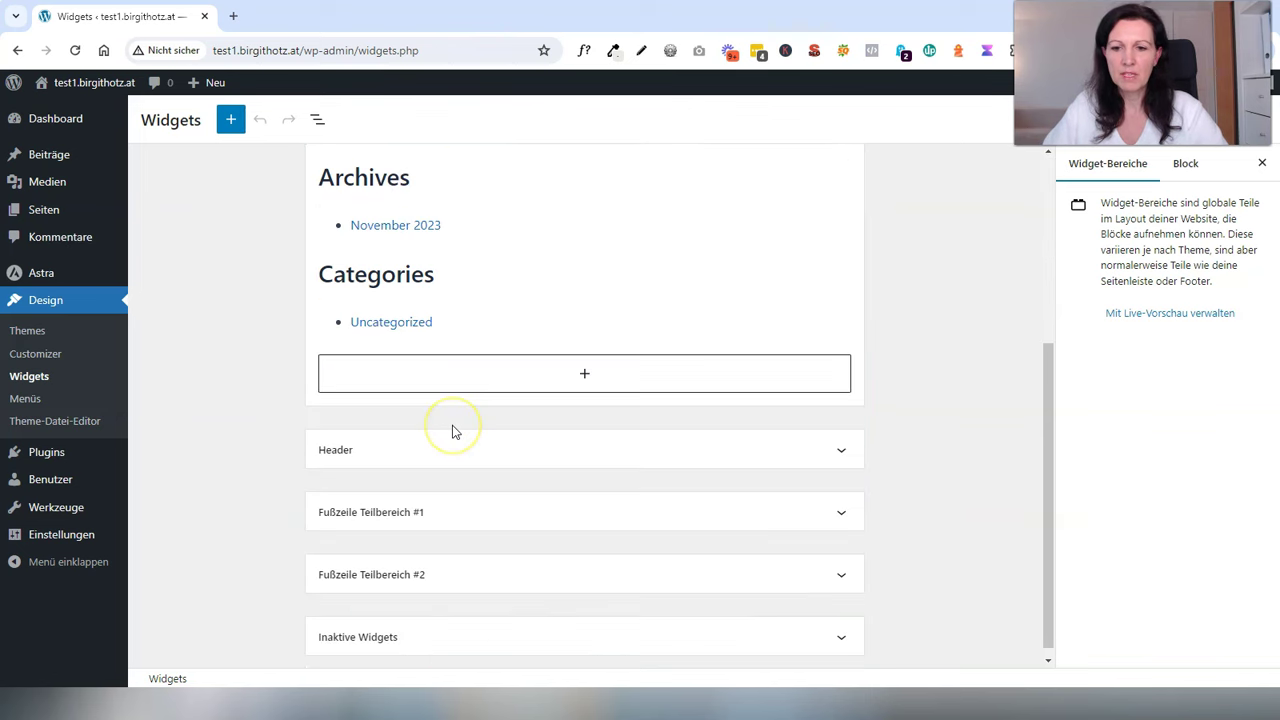
scroll(451, 449, down, 1)
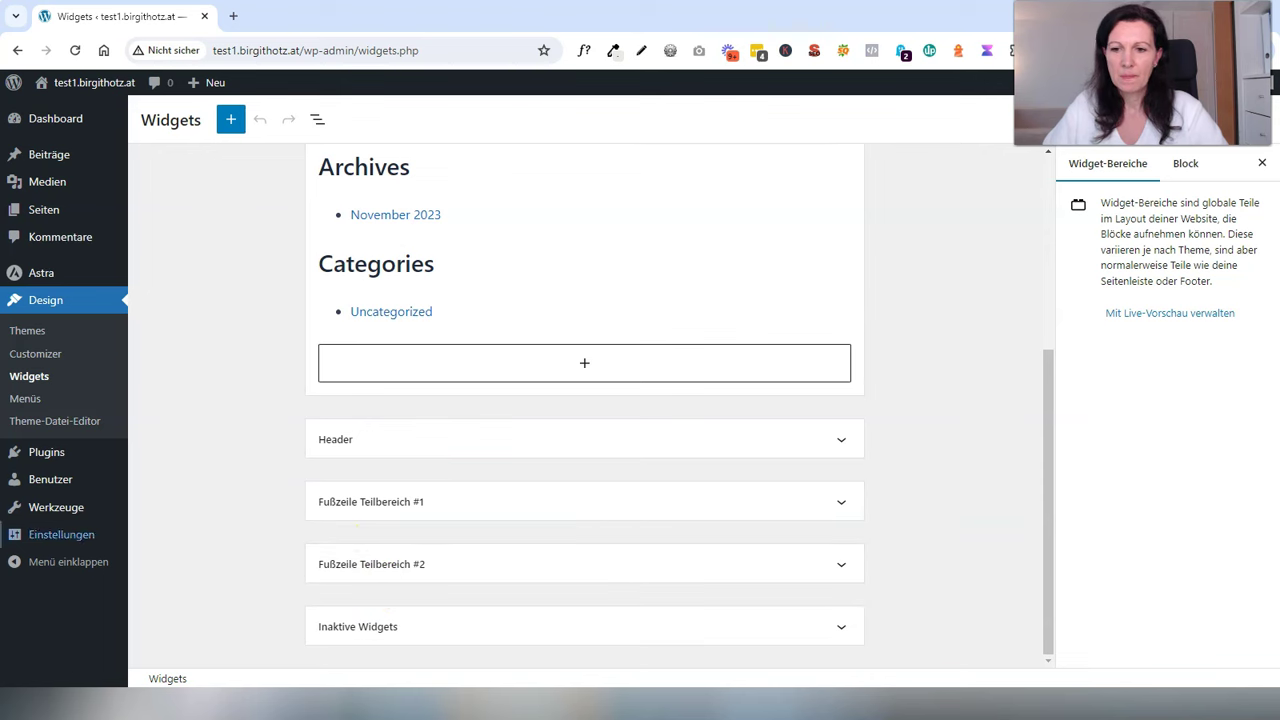
click(28, 399)
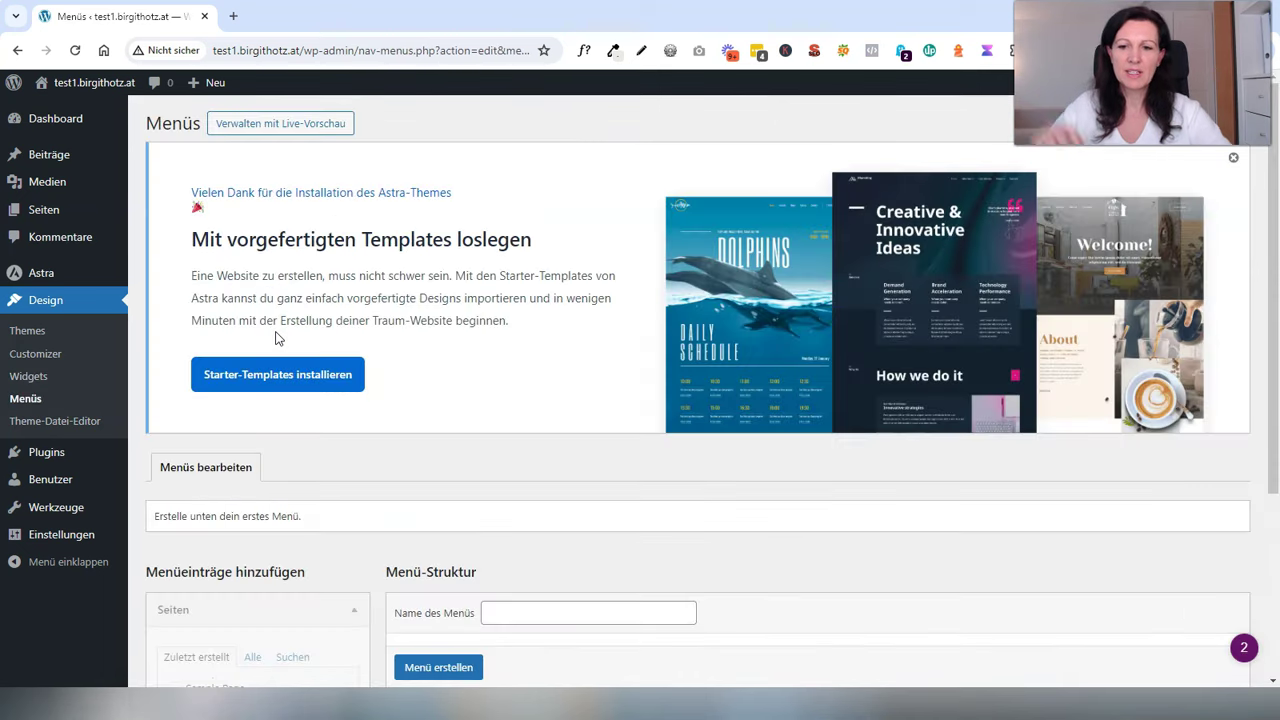
Step: Inspect the empty Menüs page and its menu name field, then go to Plugins
scroll(420, 340, down, 3)
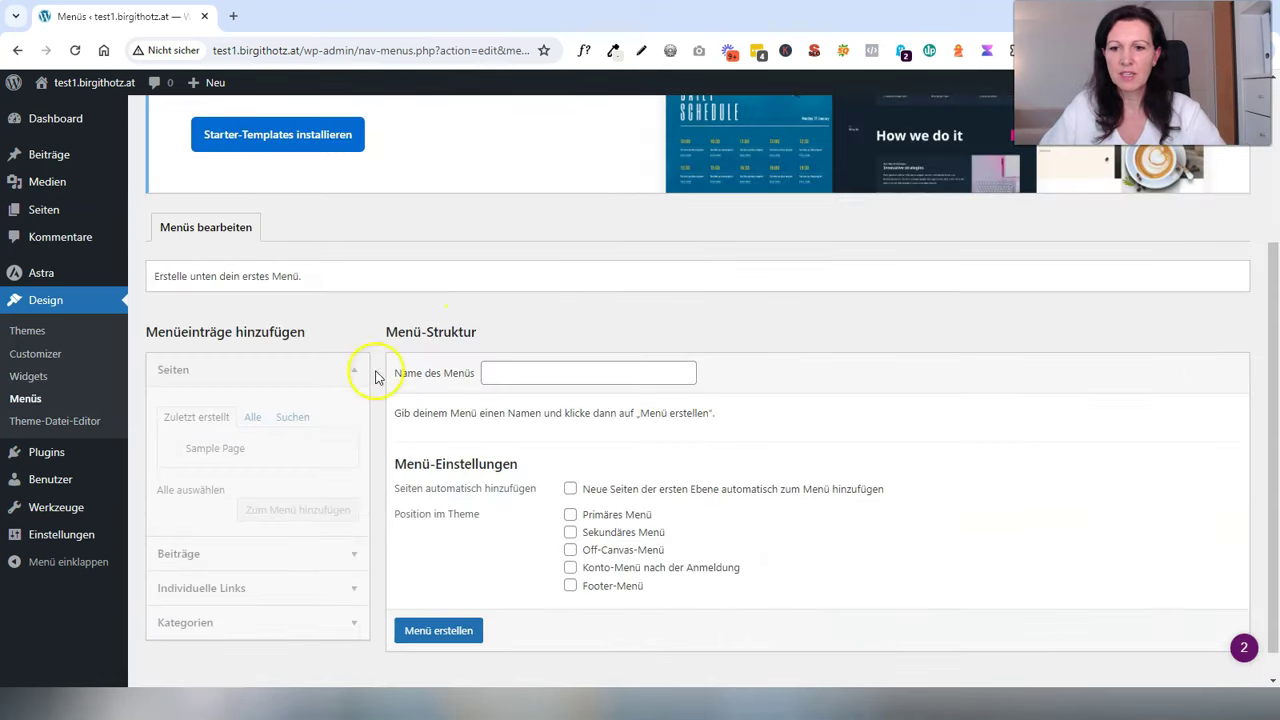
click(550, 378)
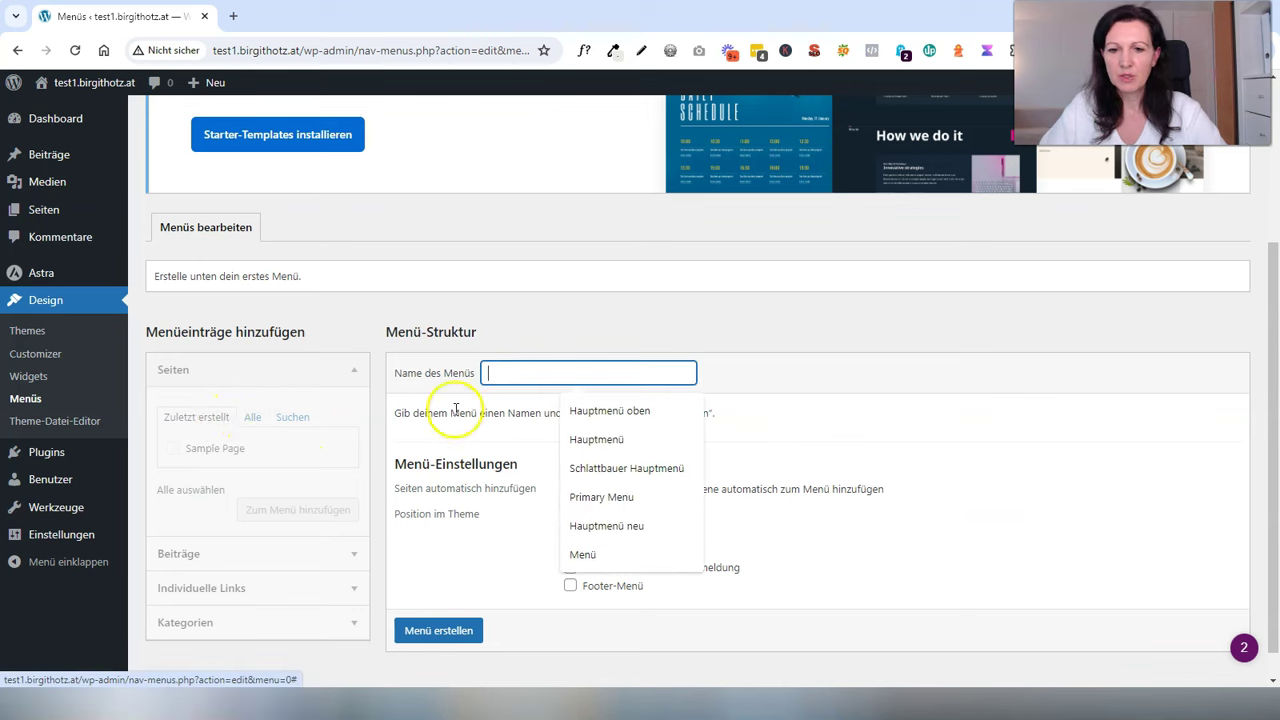
click(978, 425)
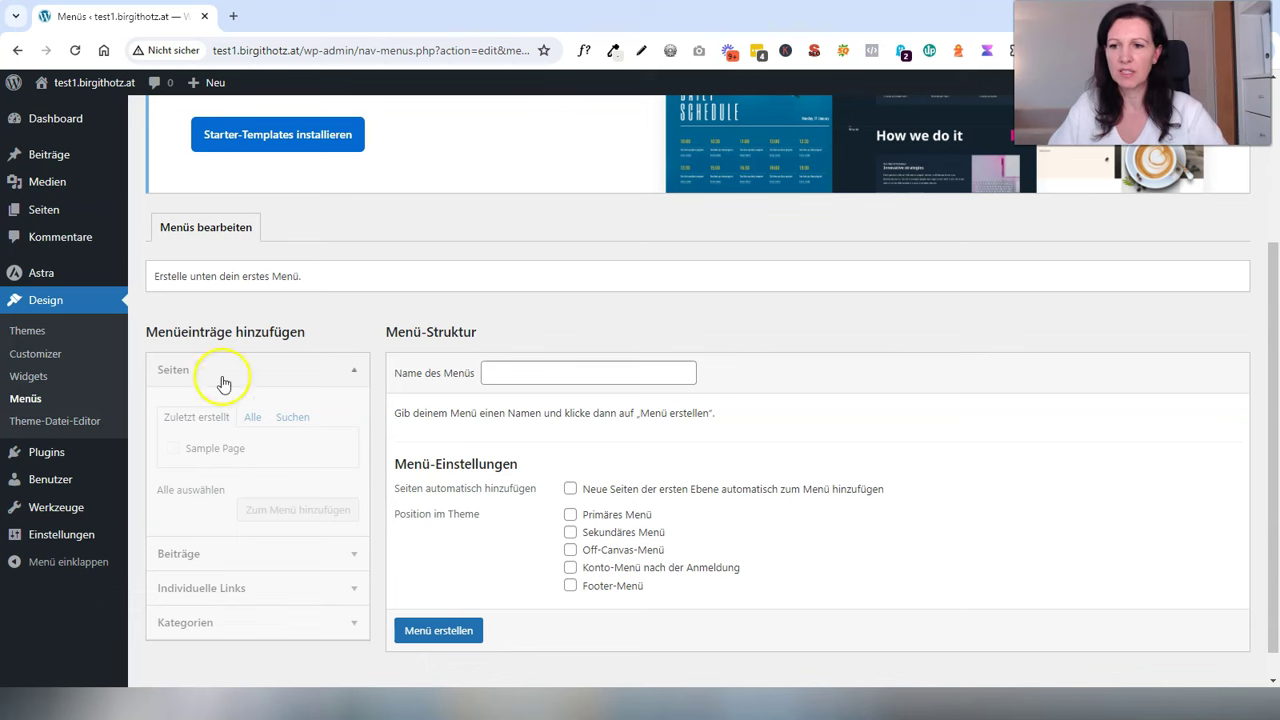
click(80, 459)
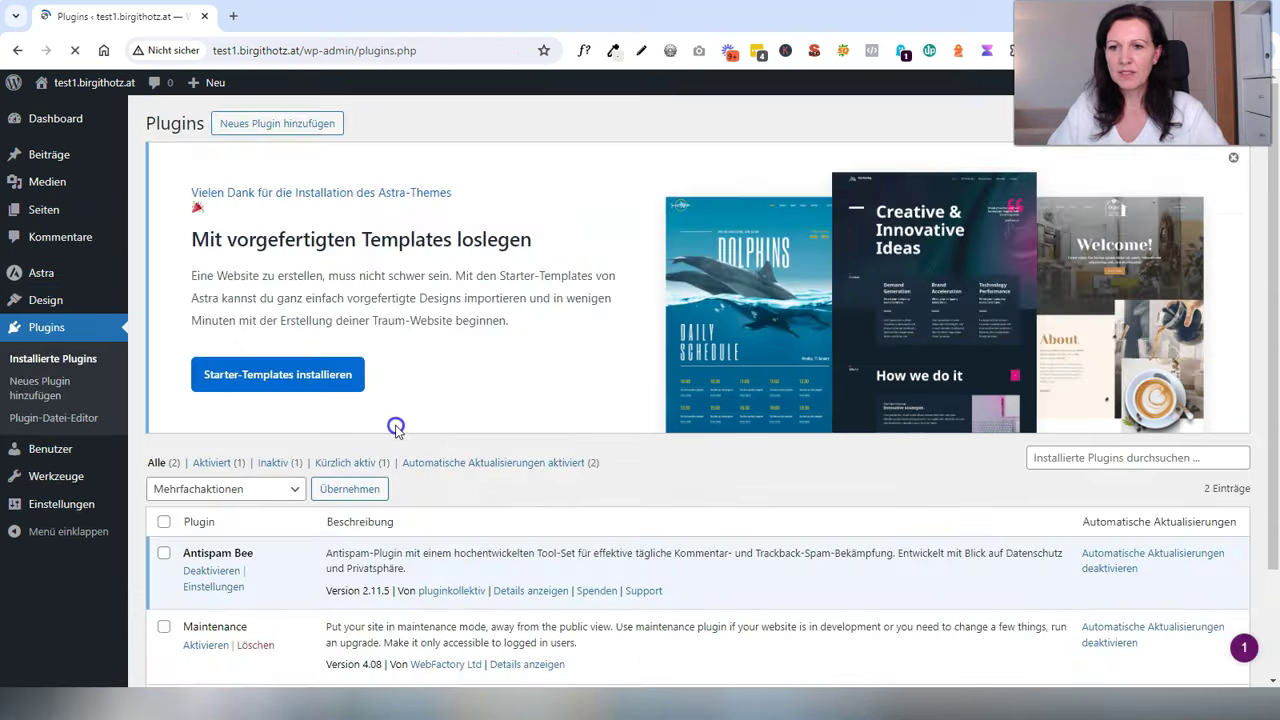
Step: Scroll the two-plugin list and dismiss the Astra starter-templates banner
scroll(330, 412, down, 2)
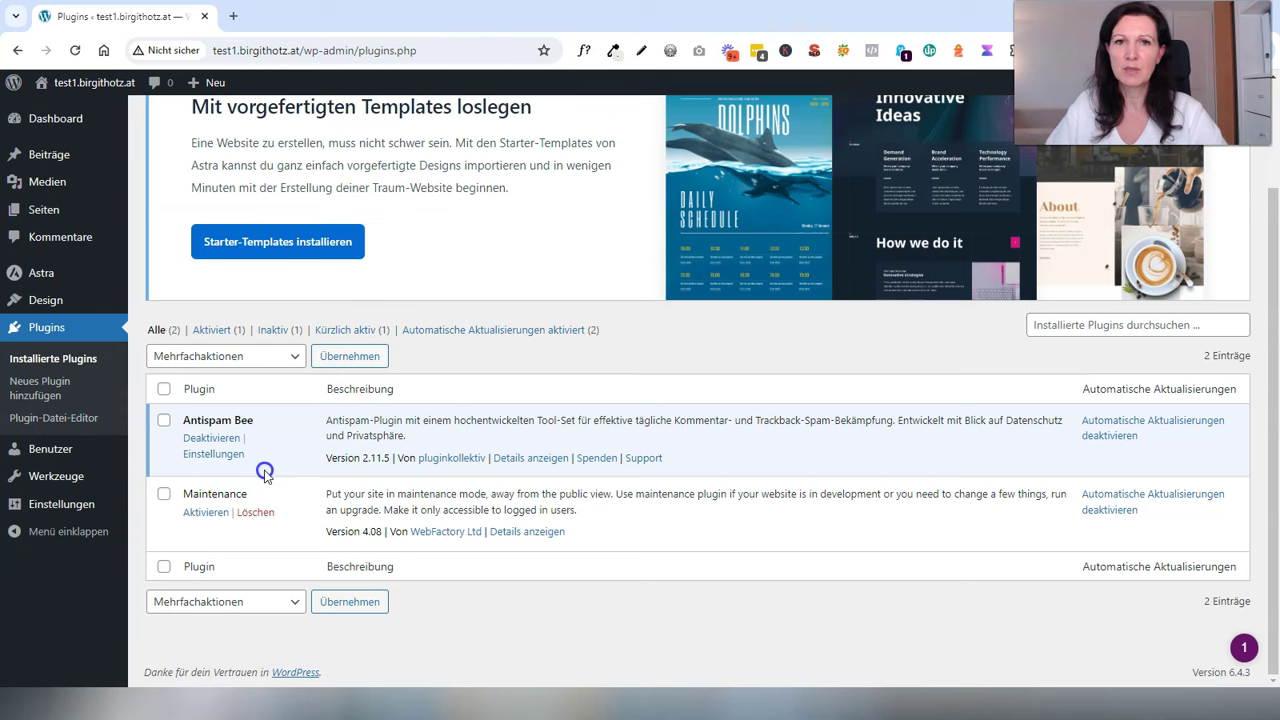
scroll(277, 452, up, 2)
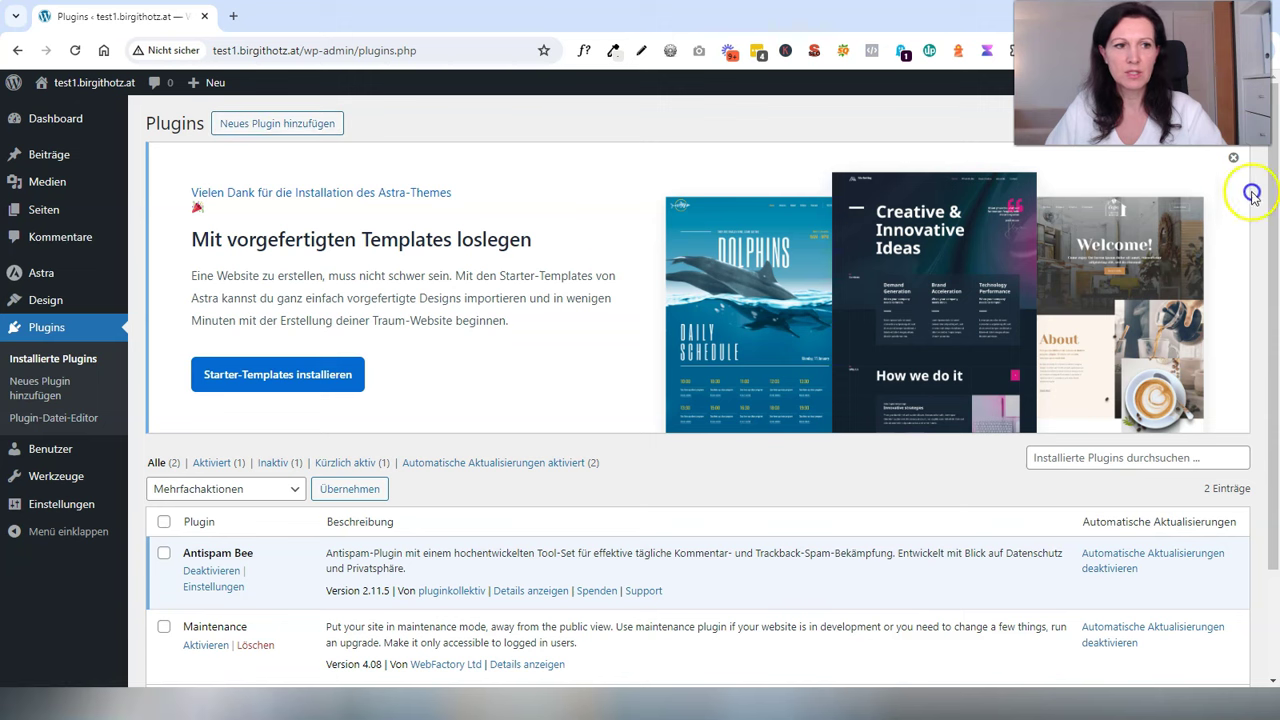
click(1234, 158)
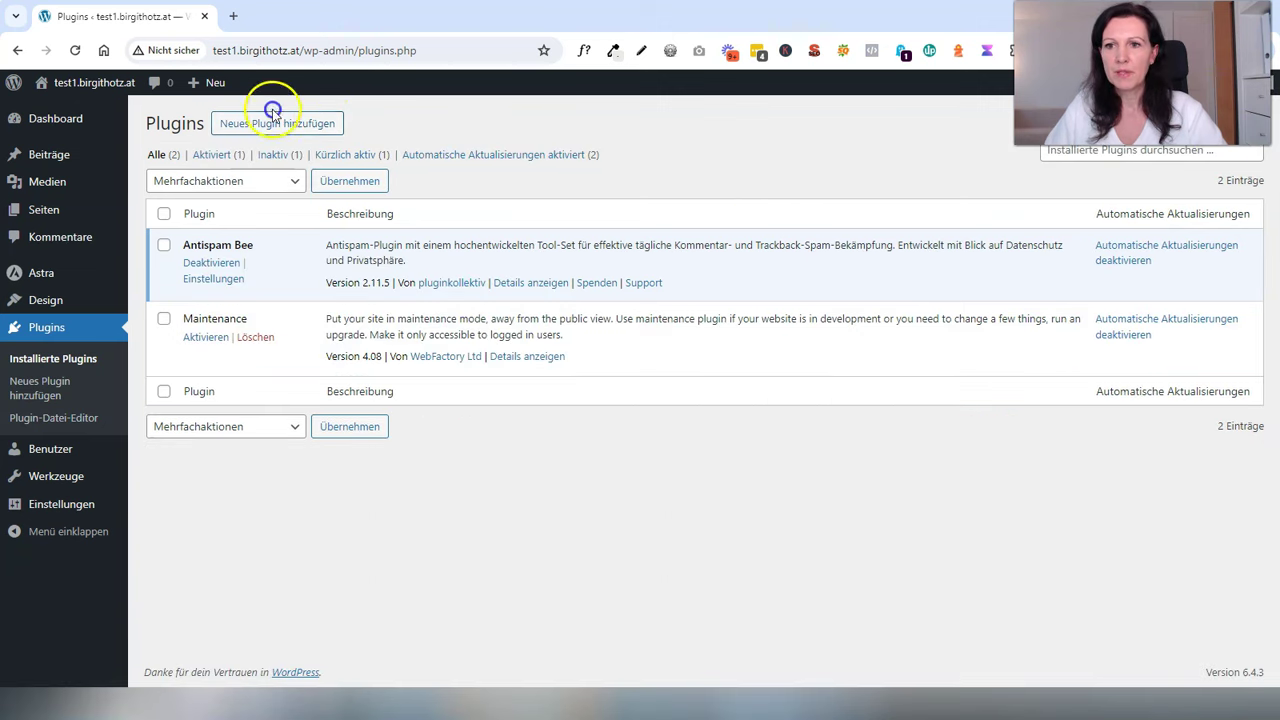
Step: Open 'Neues Plugin hinzufügen' and scroll through featured plugins like Classic Editor and Jetpack
click(272, 112)
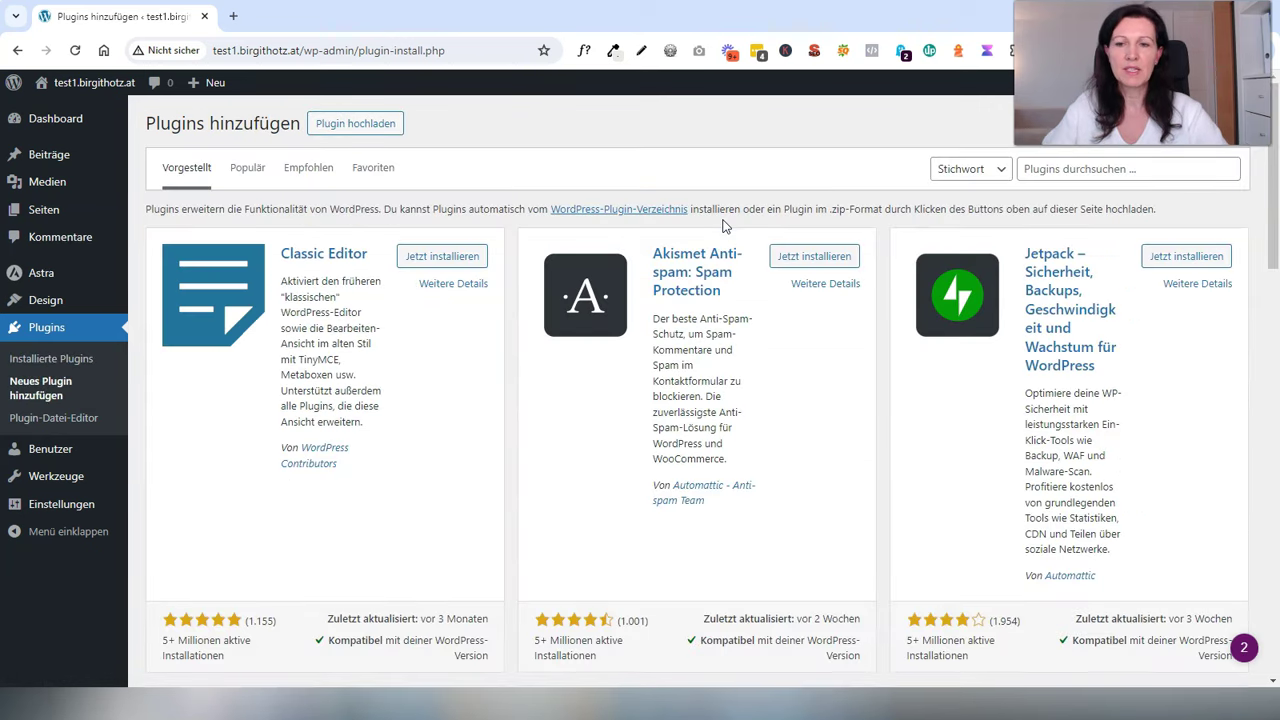
scroll(377, 306, down, 8)
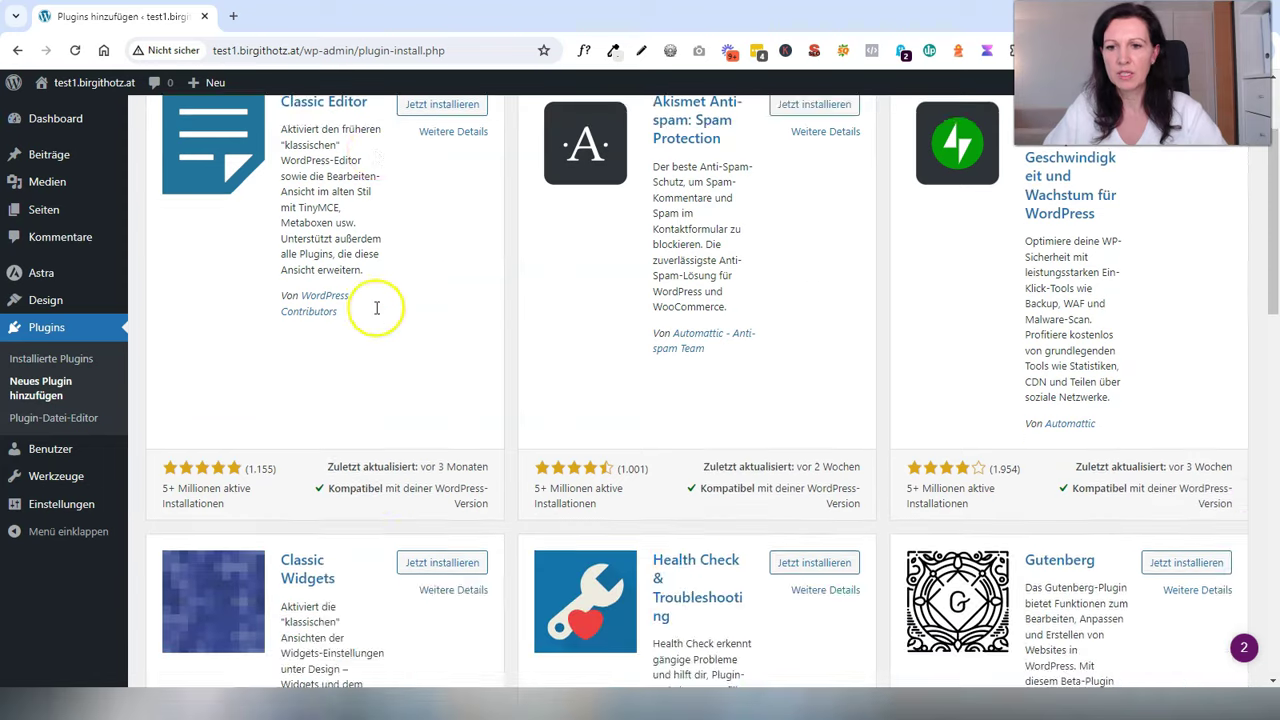
scroll(377, 308, up, 6)
scroll(377, 308, up, 3)
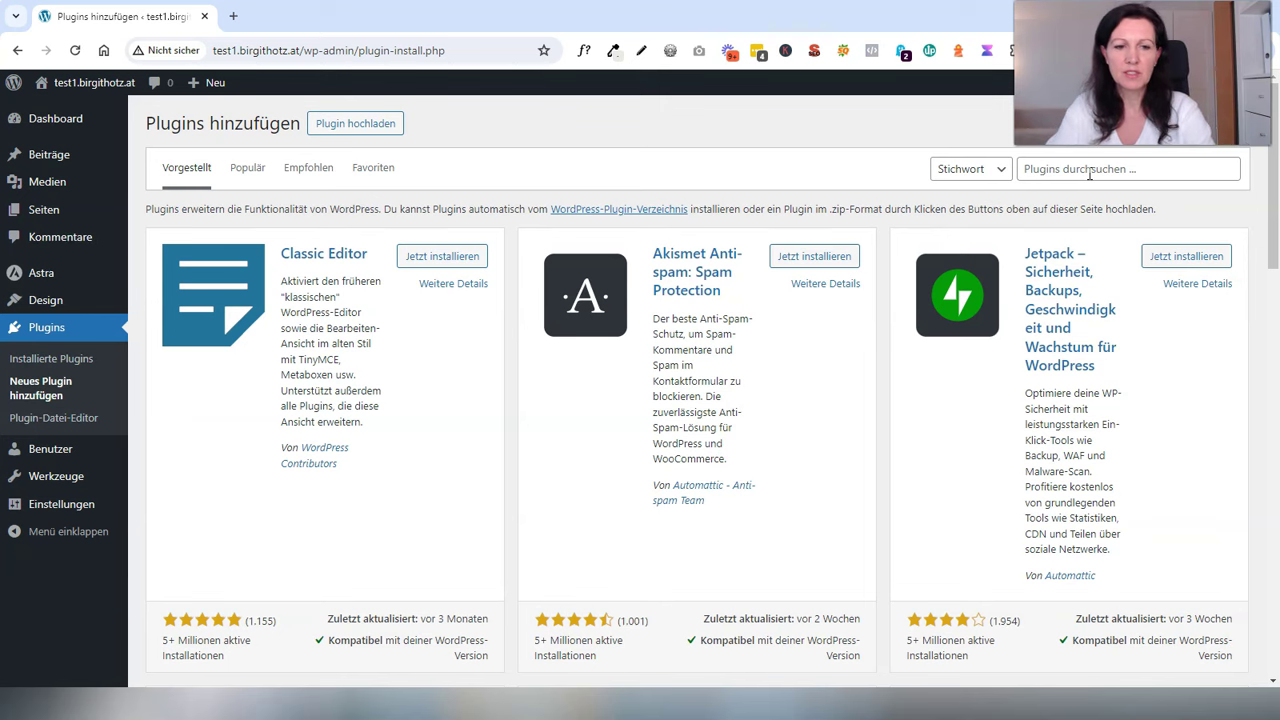
Step: Search for 'updraftplus', then install and activate the UpdraftPlus plugin
click(1089, 171)
text(updraftplu)
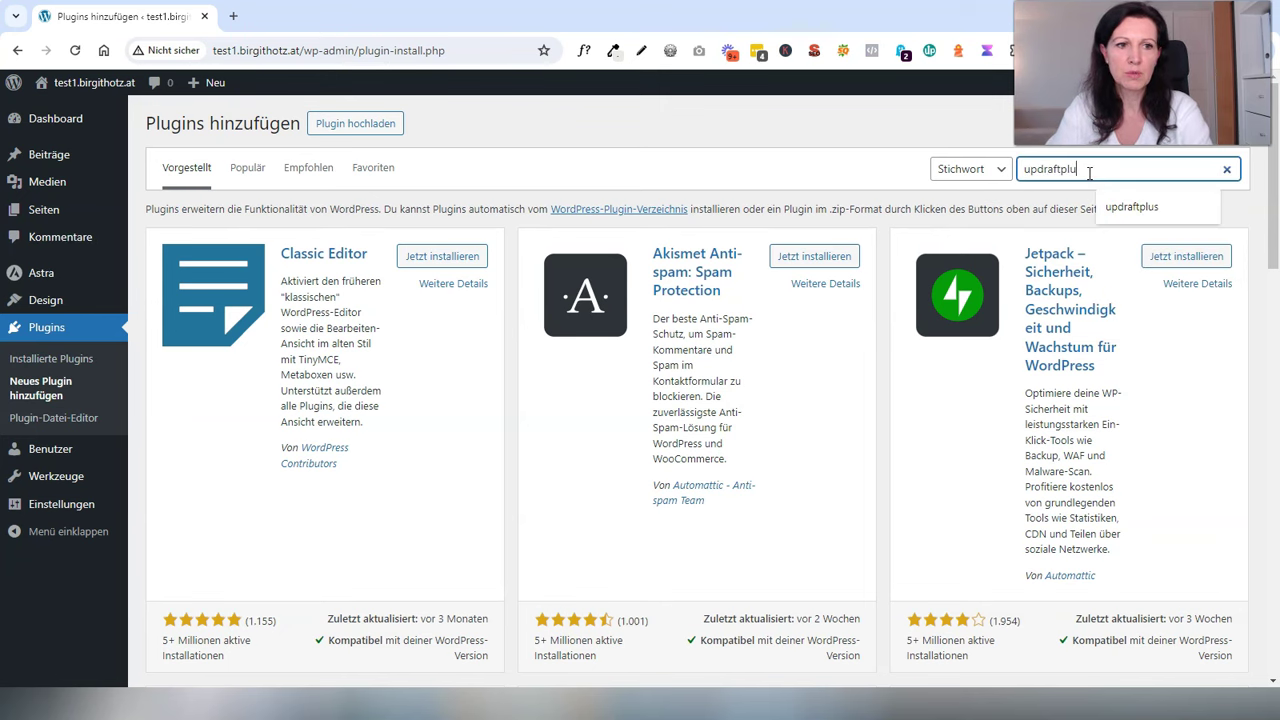
text(s)
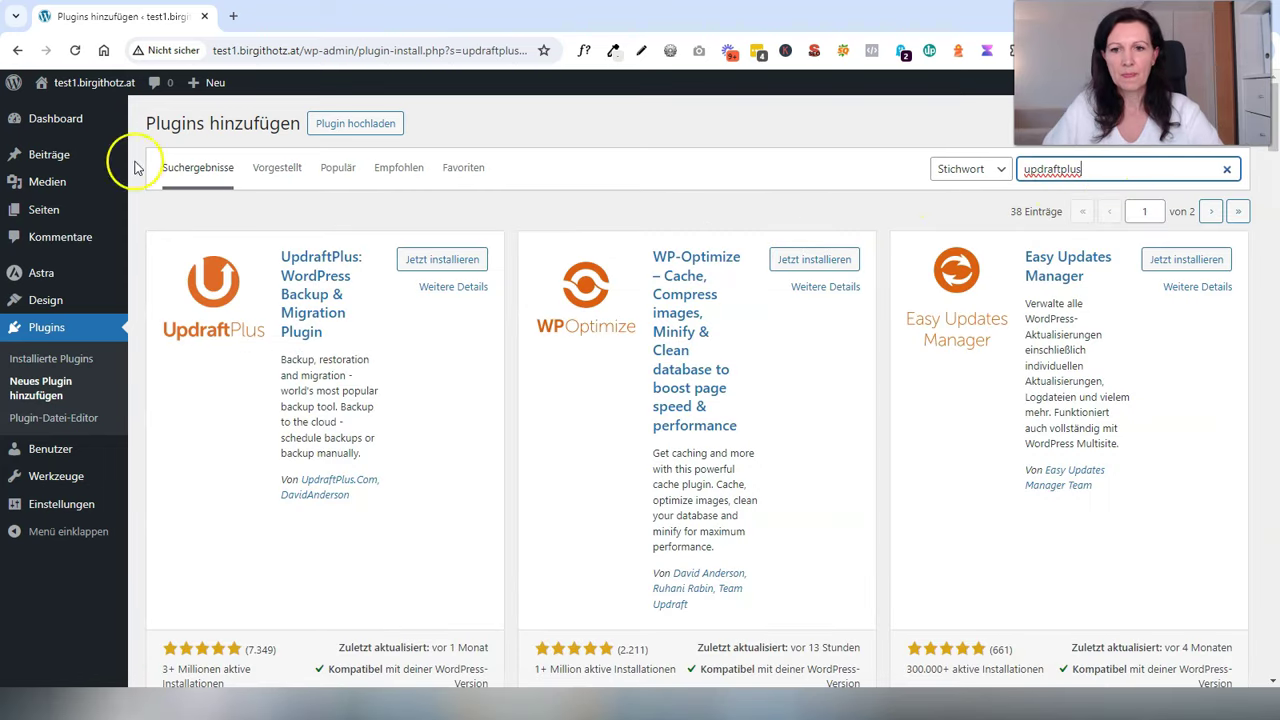
click(445, 262)
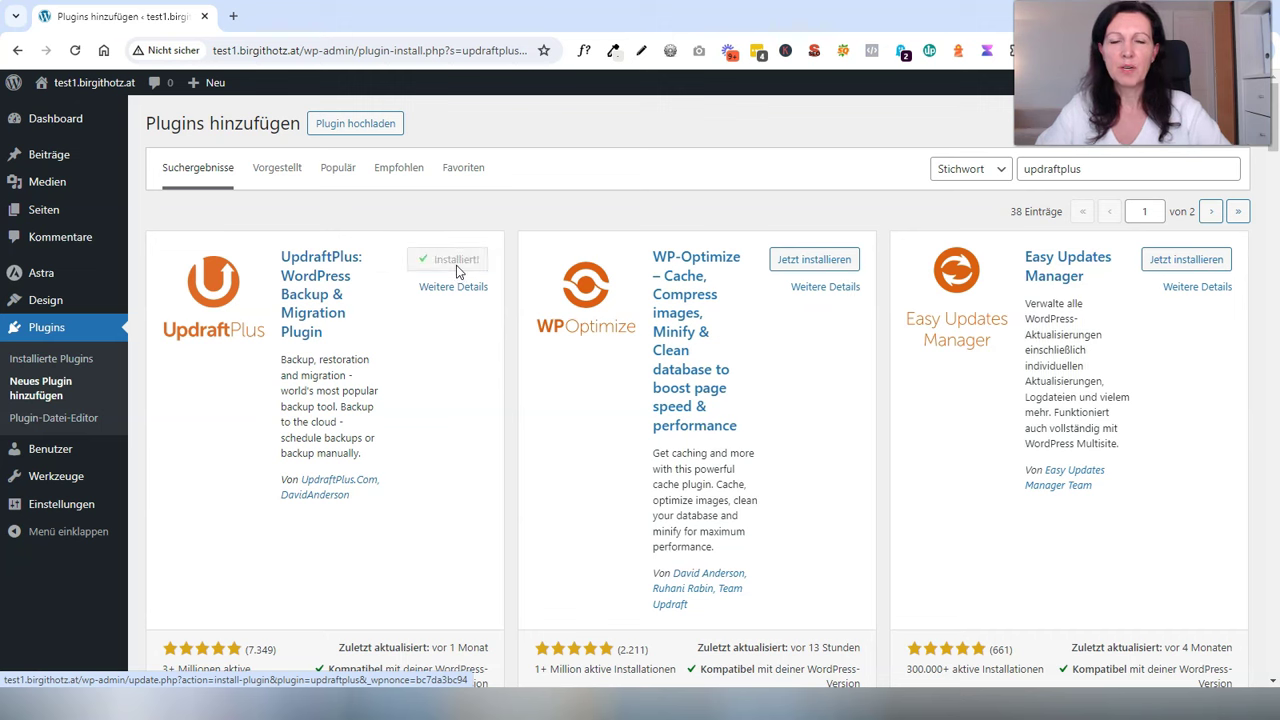
click(456, 262)
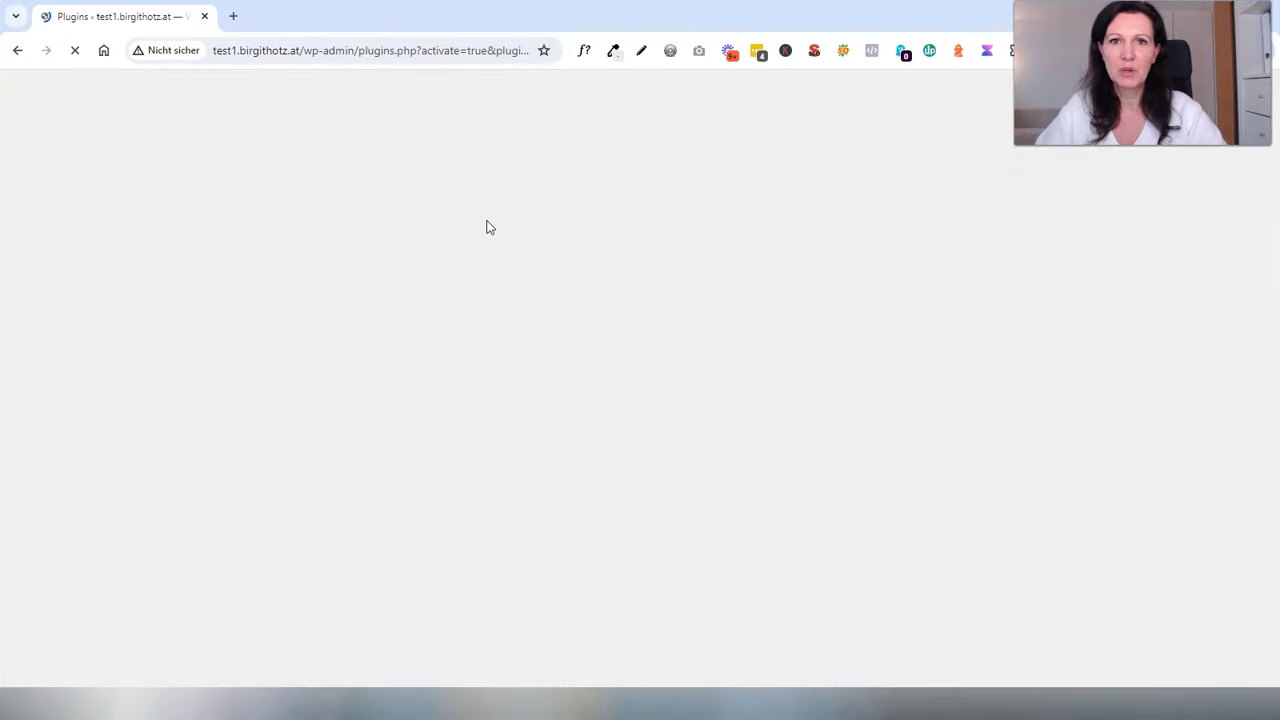
click(483, 224)
Step: Open the Benutzer list, which shows the single administrator account
click(477, 221)
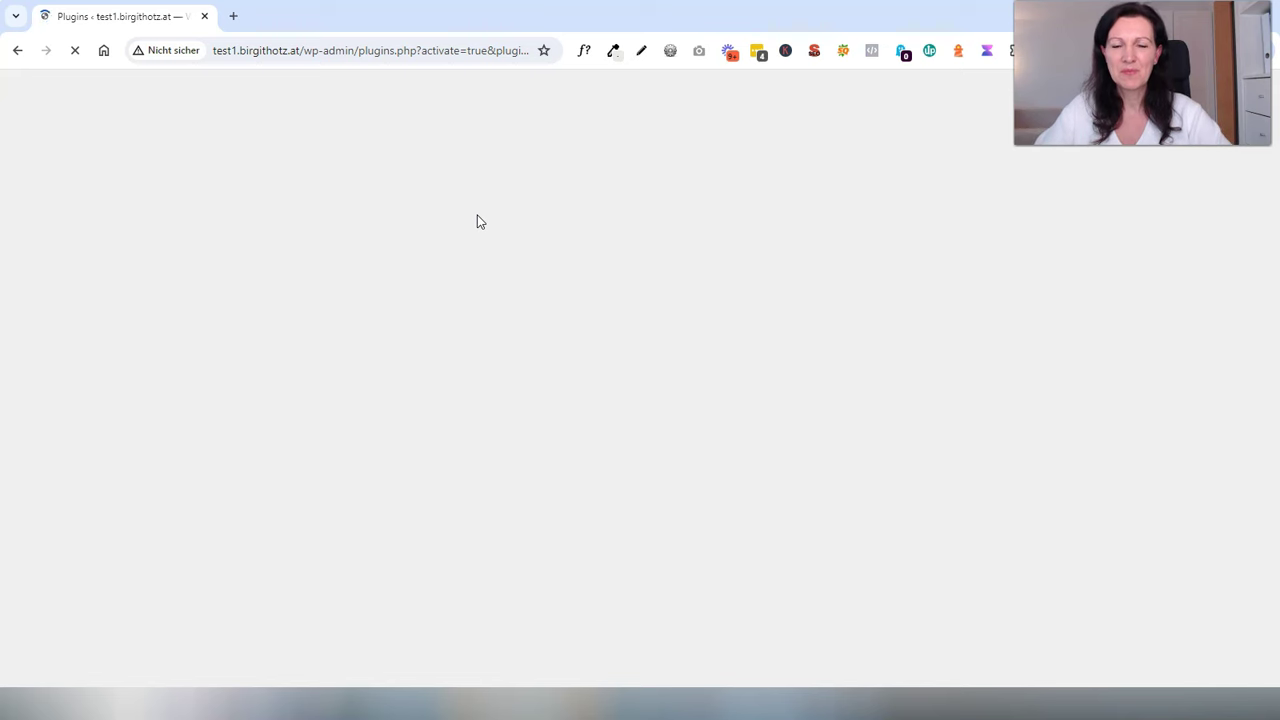
click(316, 260)
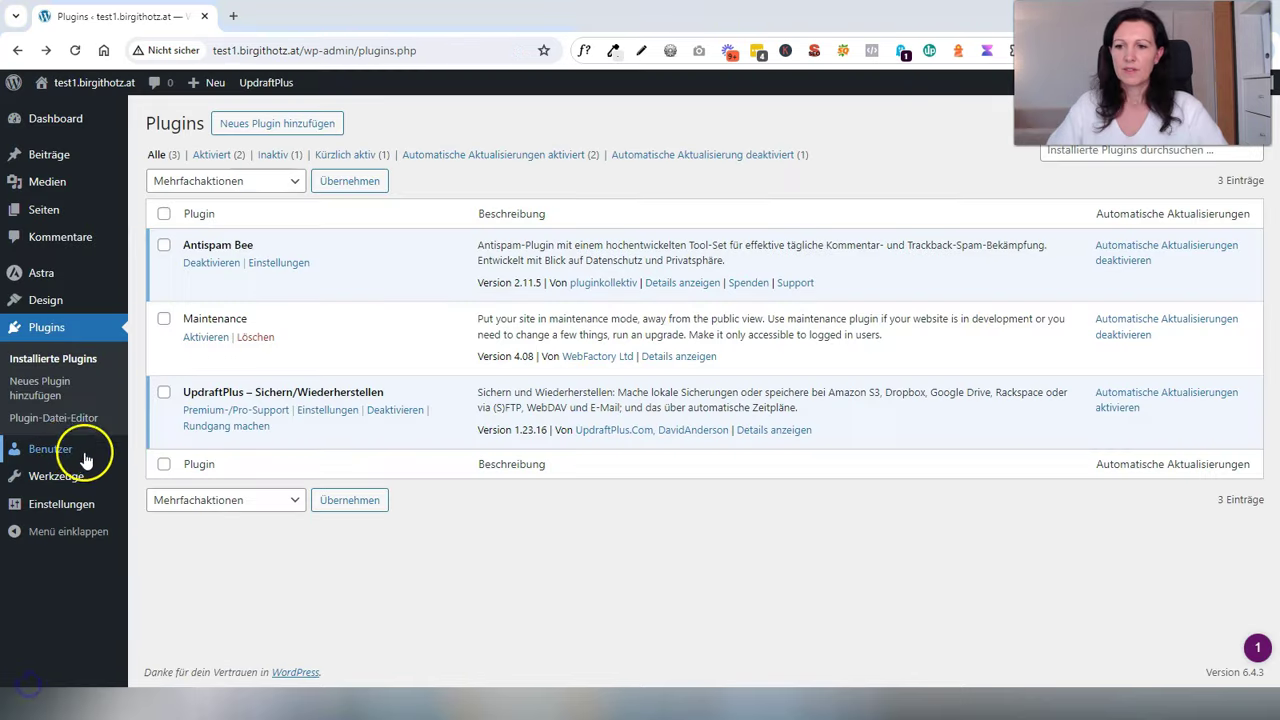
mouse_move(63, 449)
click(175, 452)
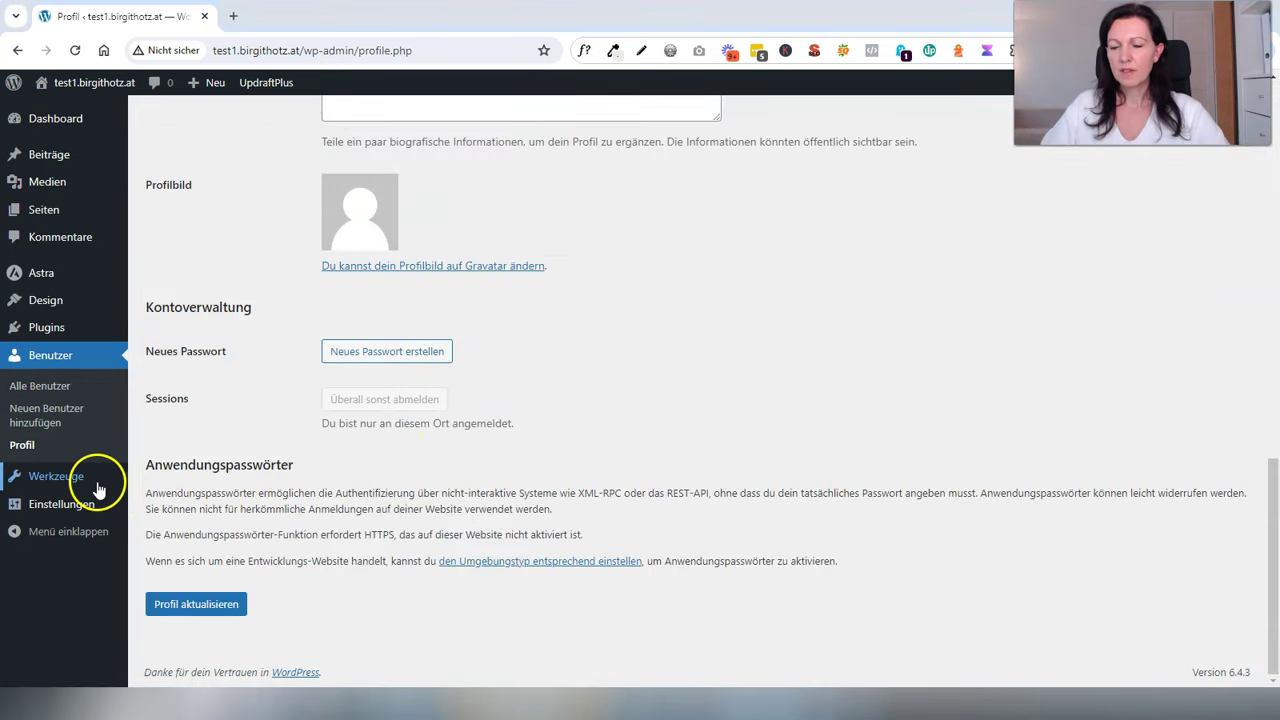
Step: Open the Werkzeuge page with the Kategorie- und Schlagwort-Konverter card, glancing at its Import/Export entries
mouse_move(94, 481)
click(145, 460)
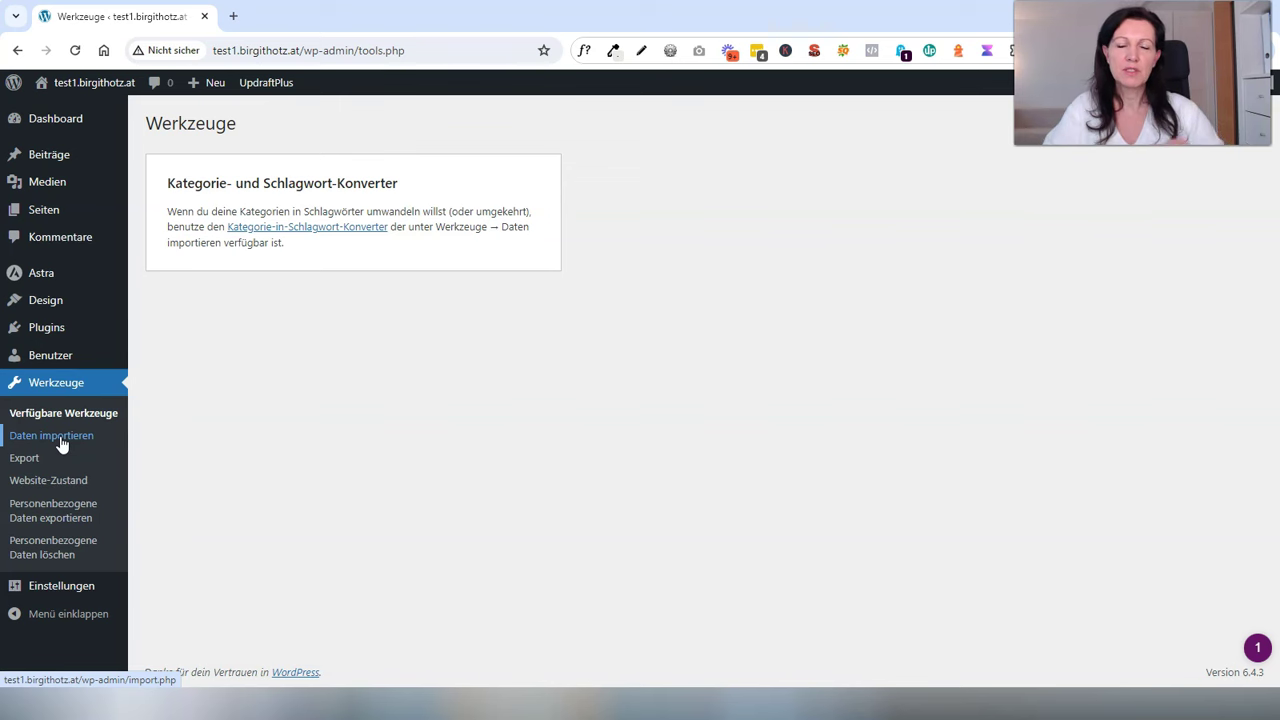
click(64, 439)
click(37, 458)
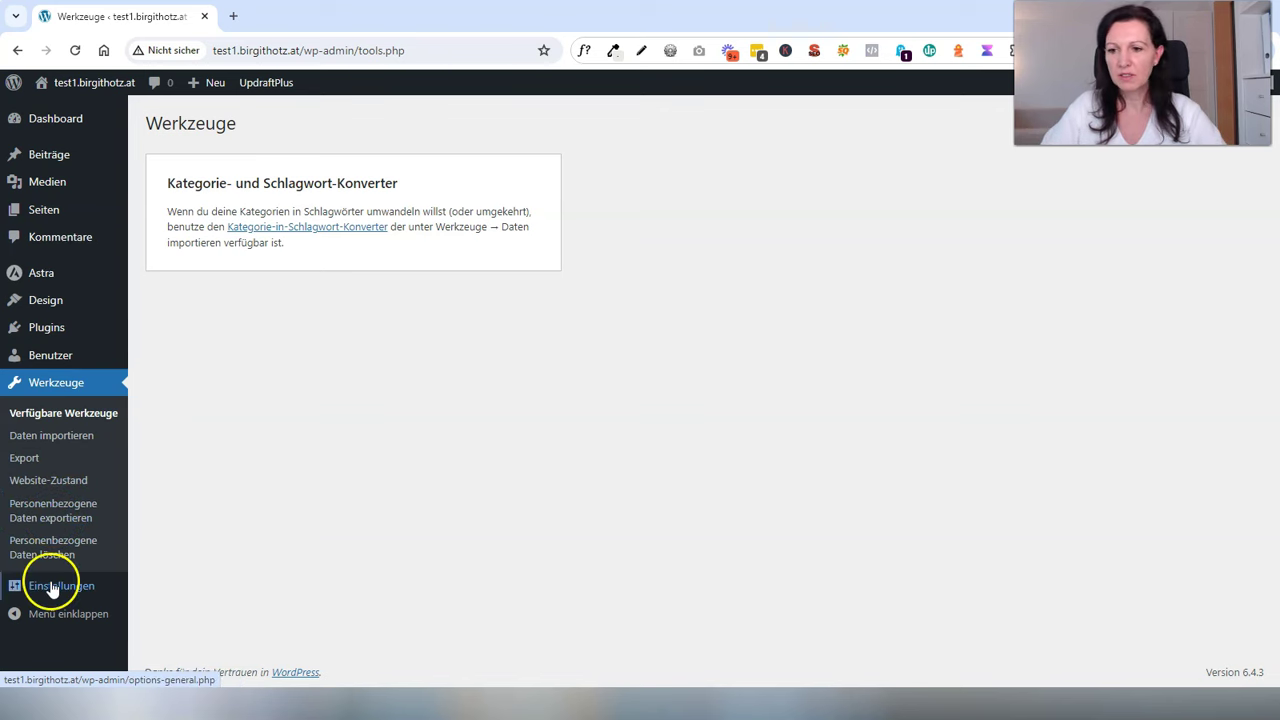
mouse_move(55, 594)
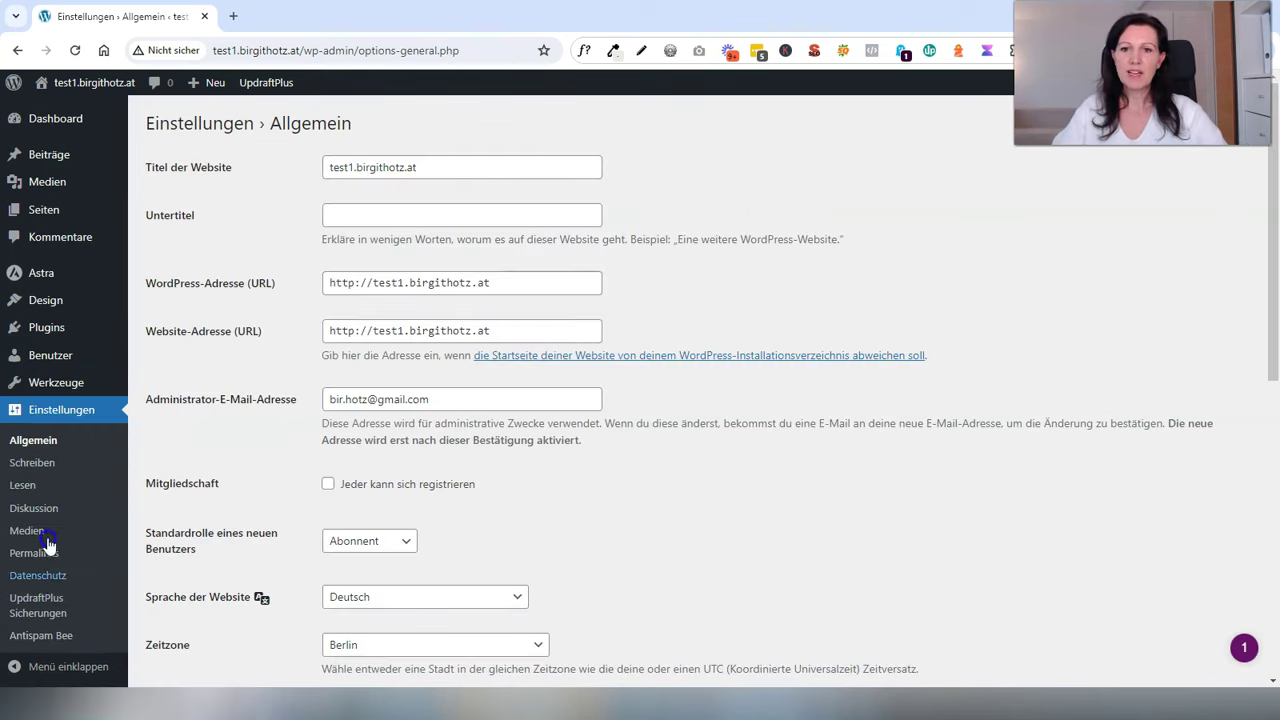
scroll(35, 450, down, 4)
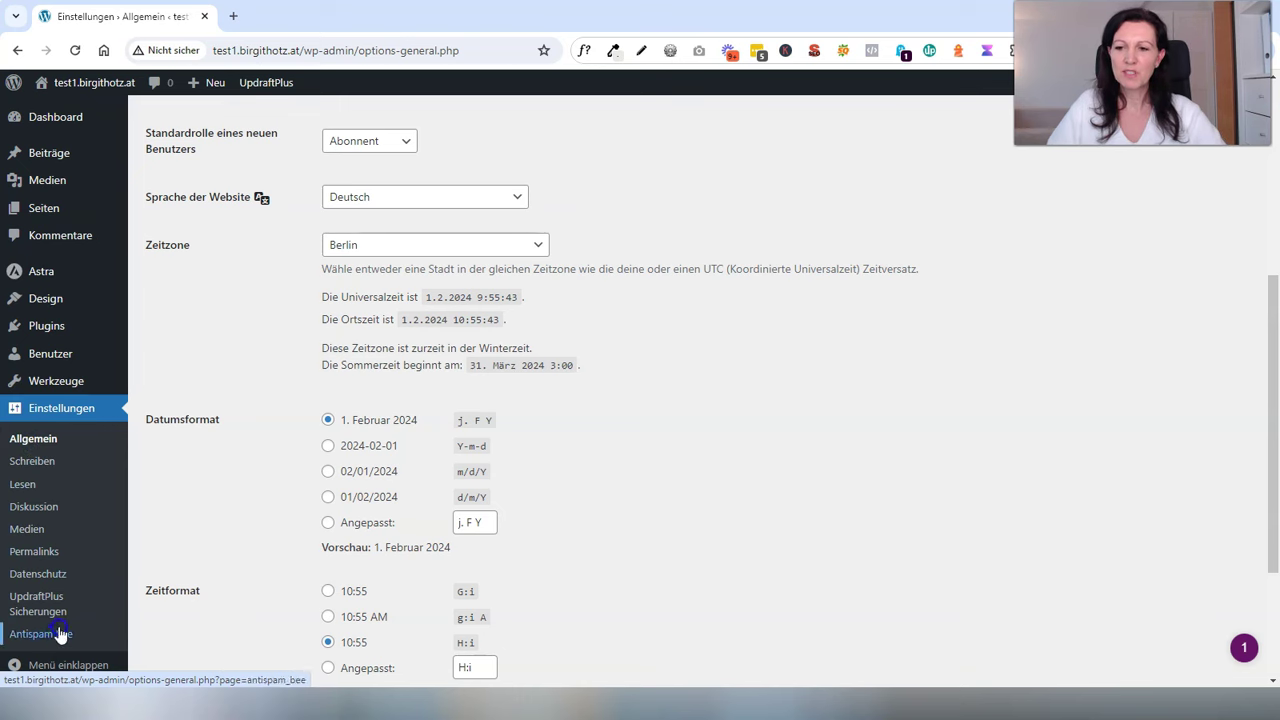
mouse_move(70, 333)
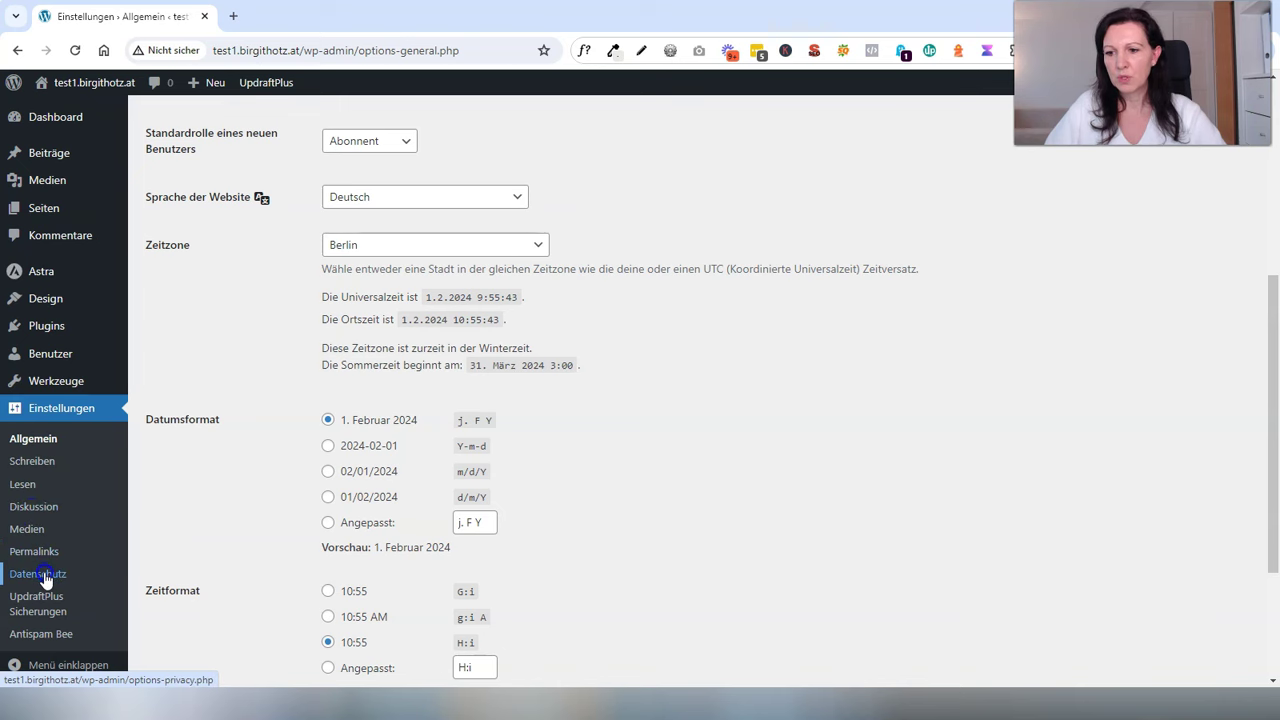
scroll(725, 413, up, 4)
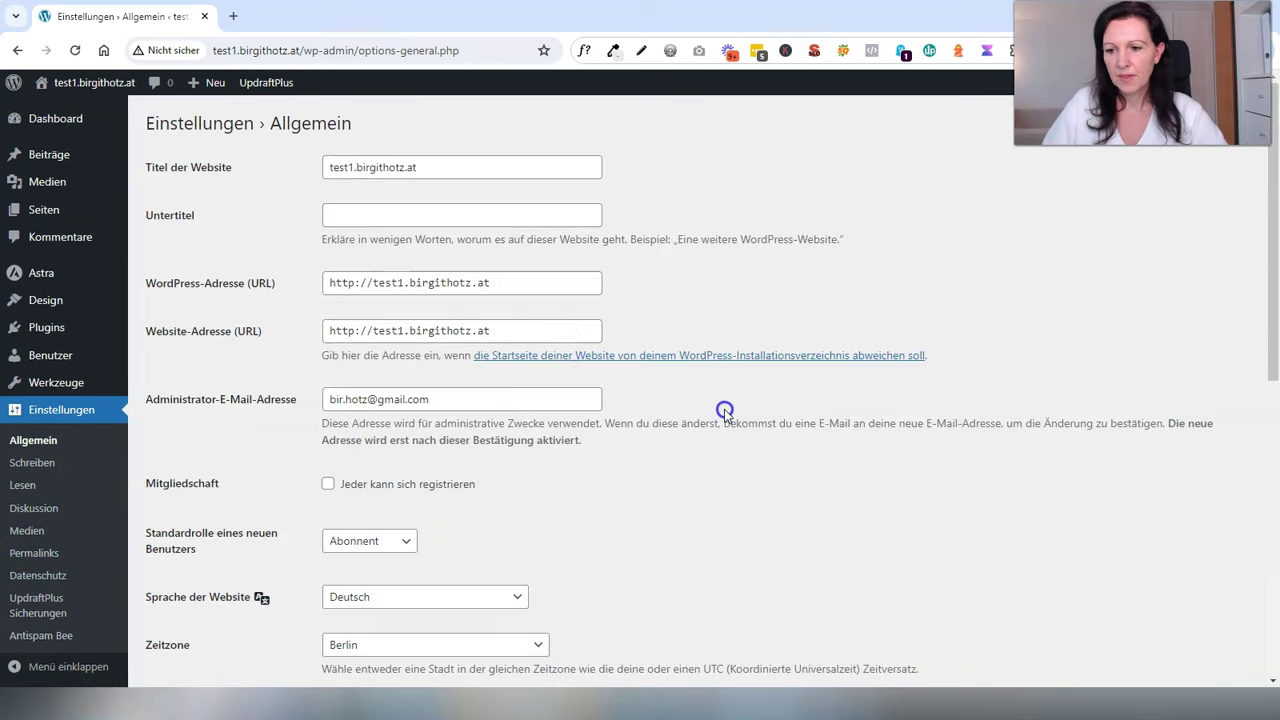
scroll(725, 413, down, 3)
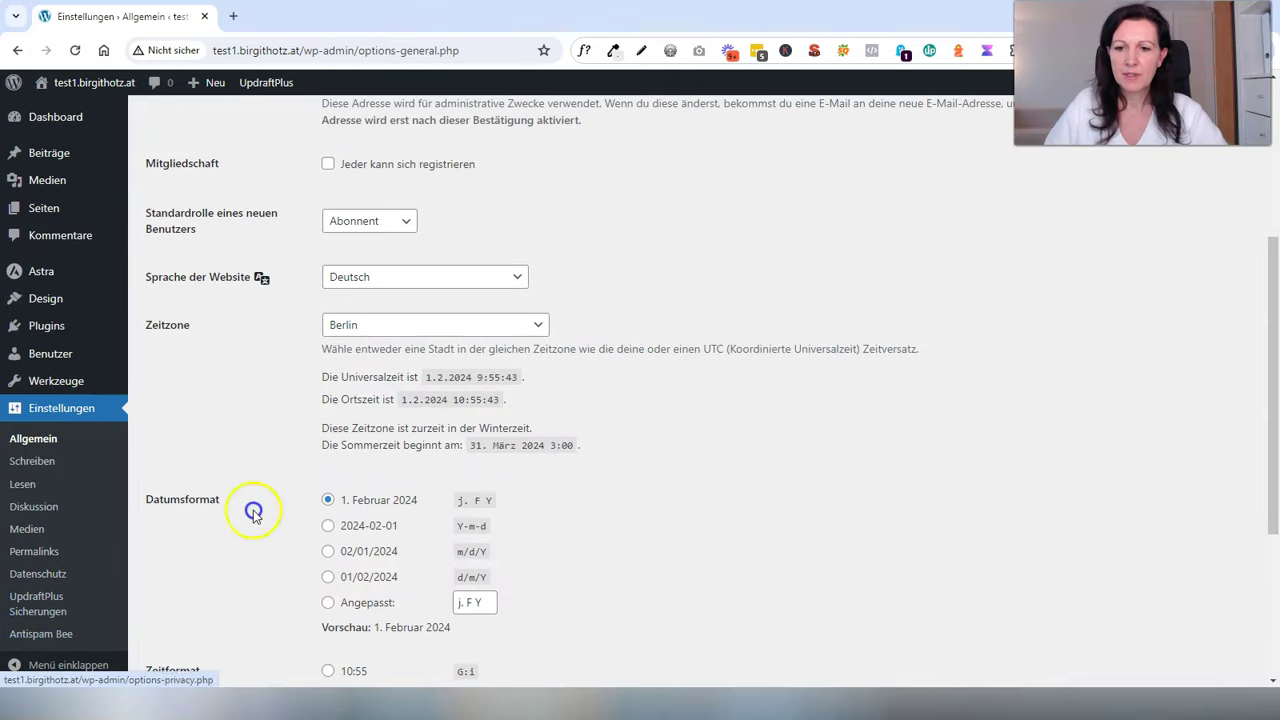
scroll(265, 510, up, 3)
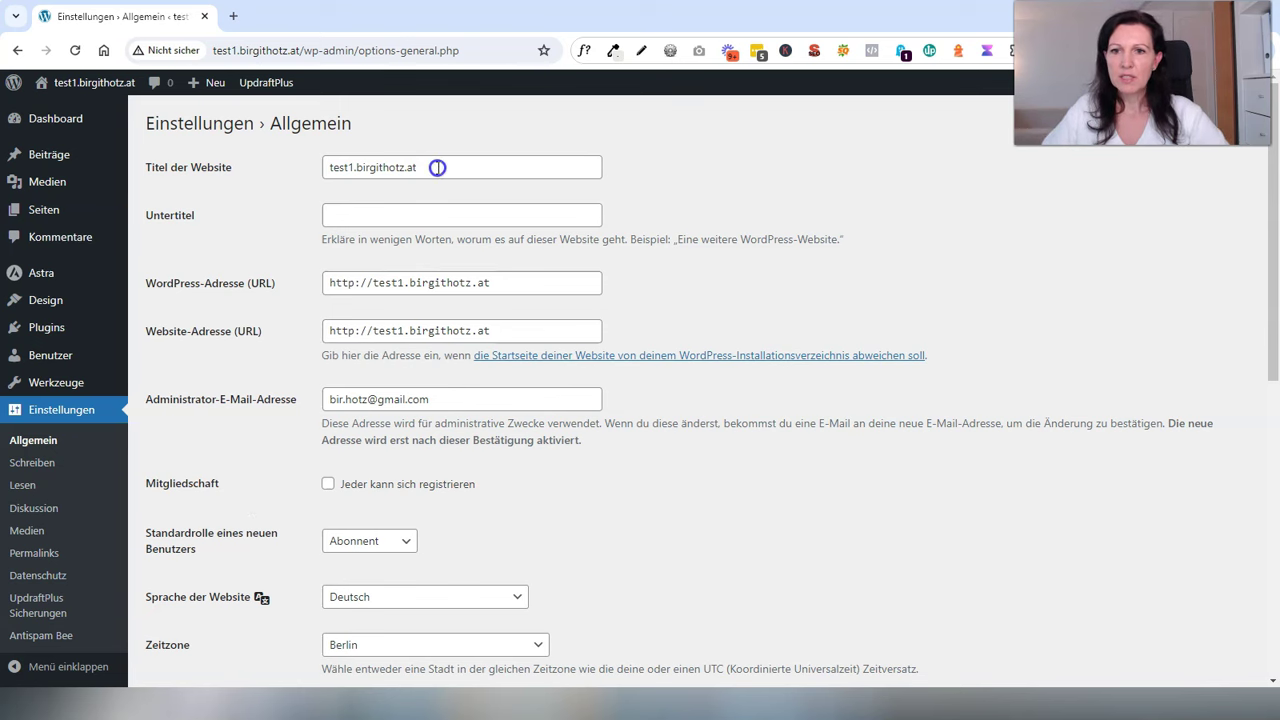
Step: Replace the site title with the web-design business name and enter the subtitle 'Website mit WordPress'
drag(443, 166, 220, 147)
key(BackSpace)
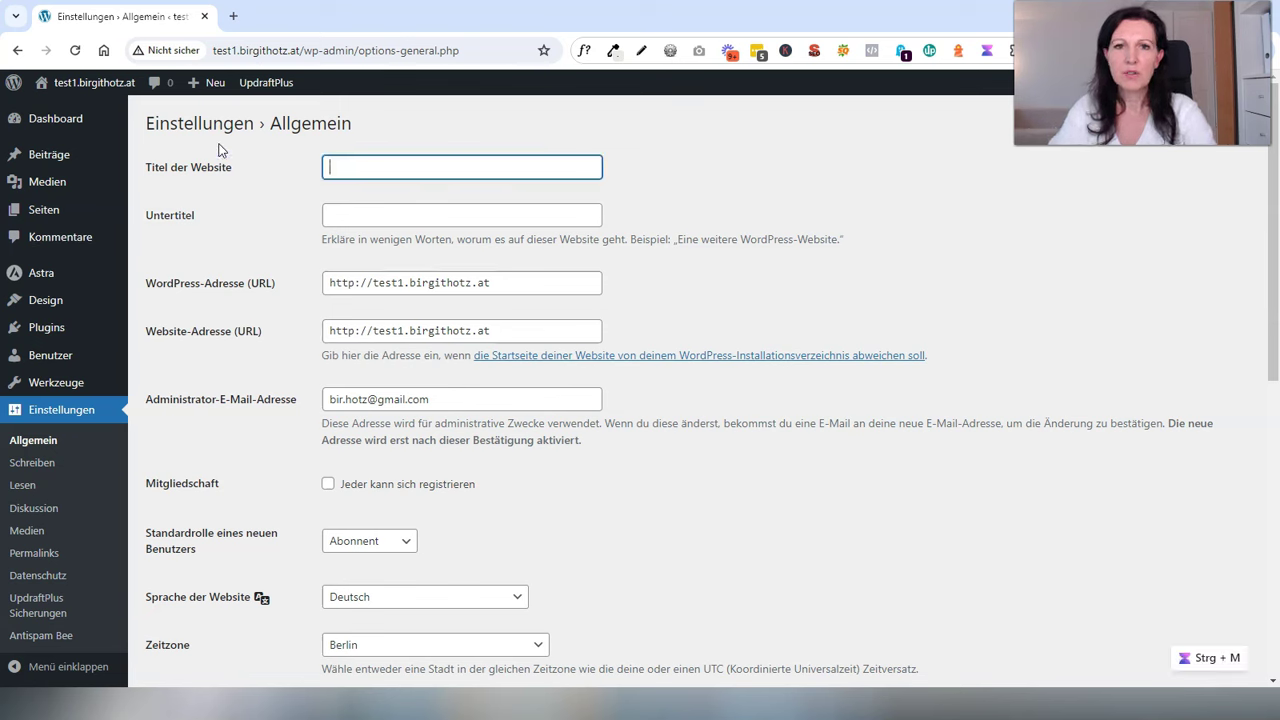
text(Web)
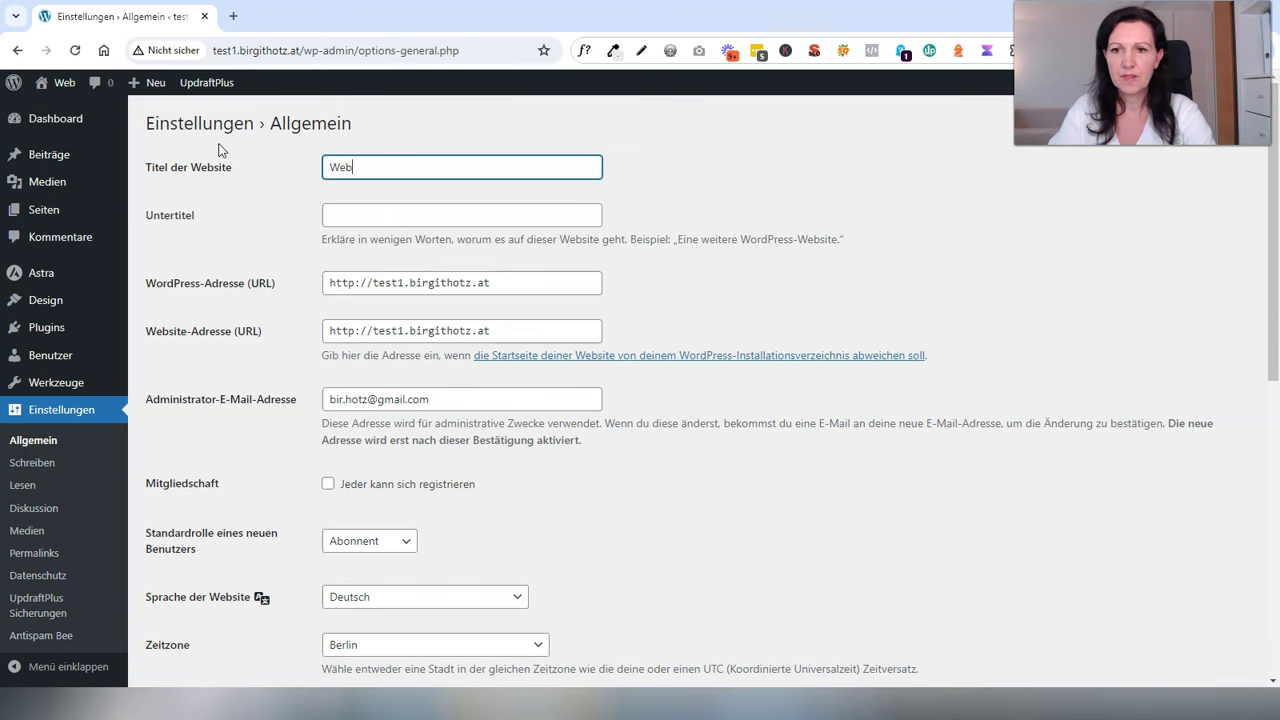
text(design Birgit Hotz)
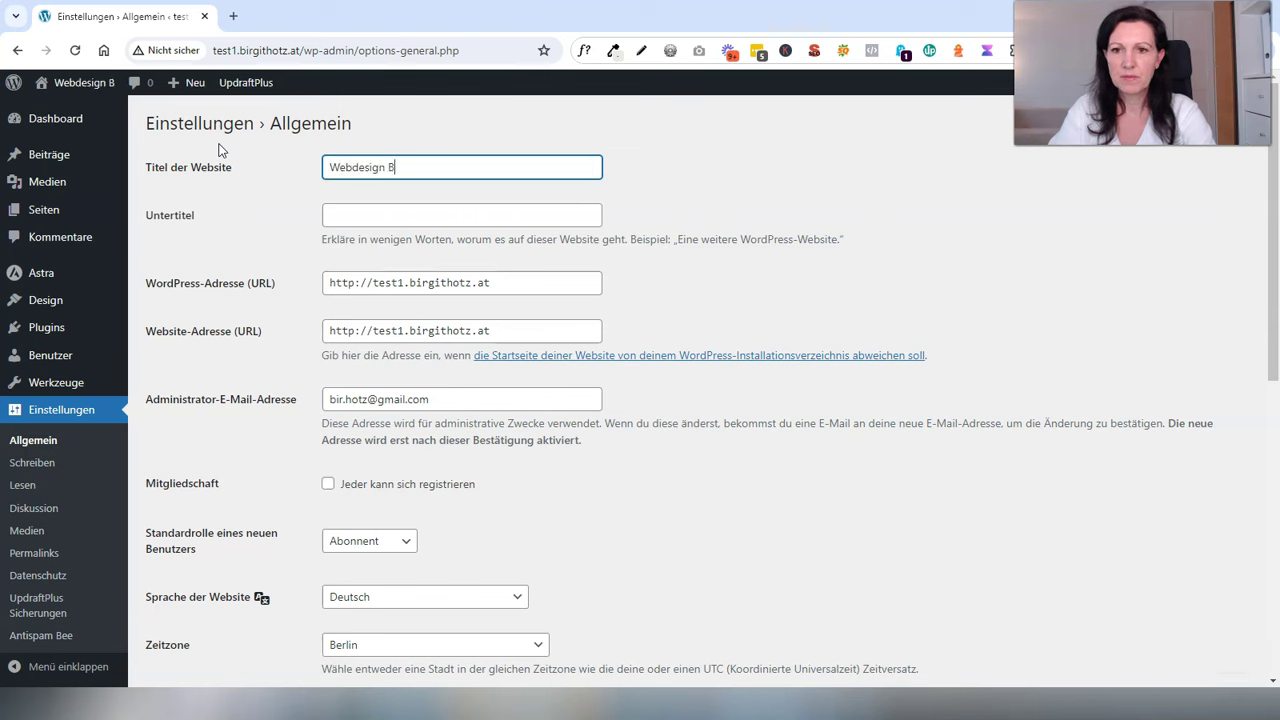
click(381, 215)
text(Wbsite)
key(BackSpace)
key(BackSpace)
key(BackSpace)
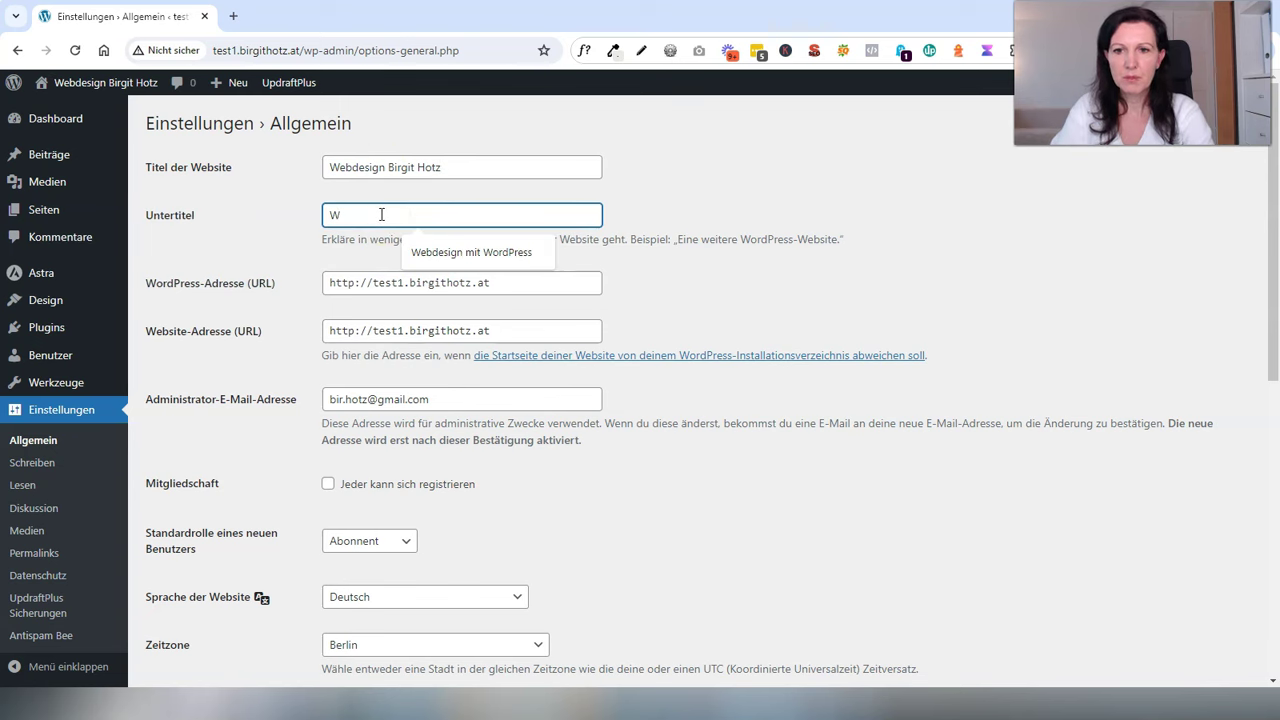
text(eb)
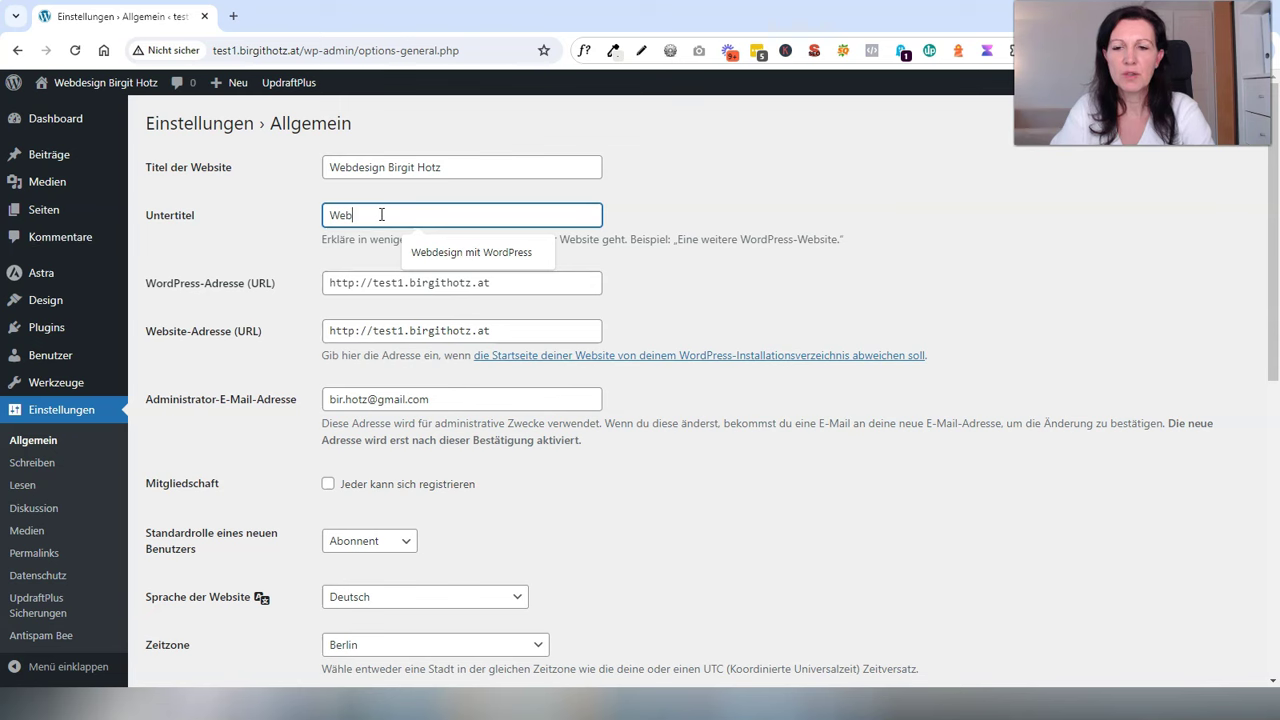
text(site mit Word)
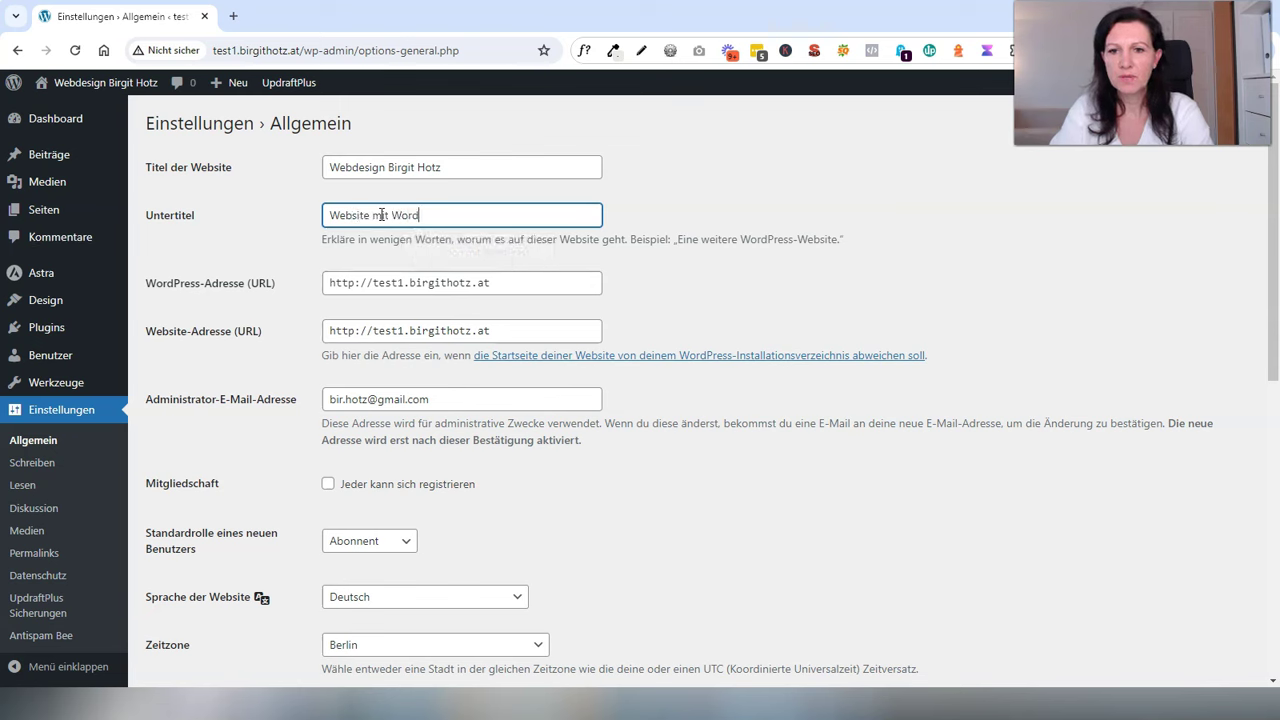
click(697, 186)
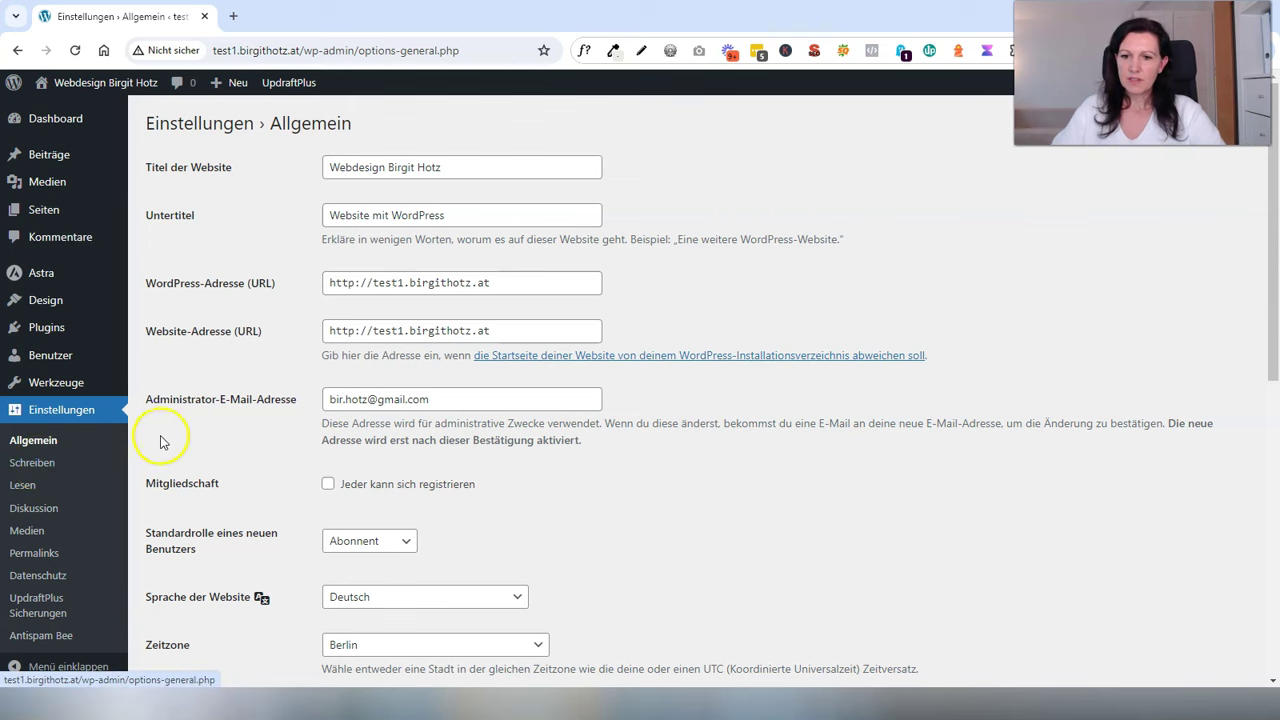
Step: Save the general settings with Änderungen speichern
scroll(250, 435, down, 3)
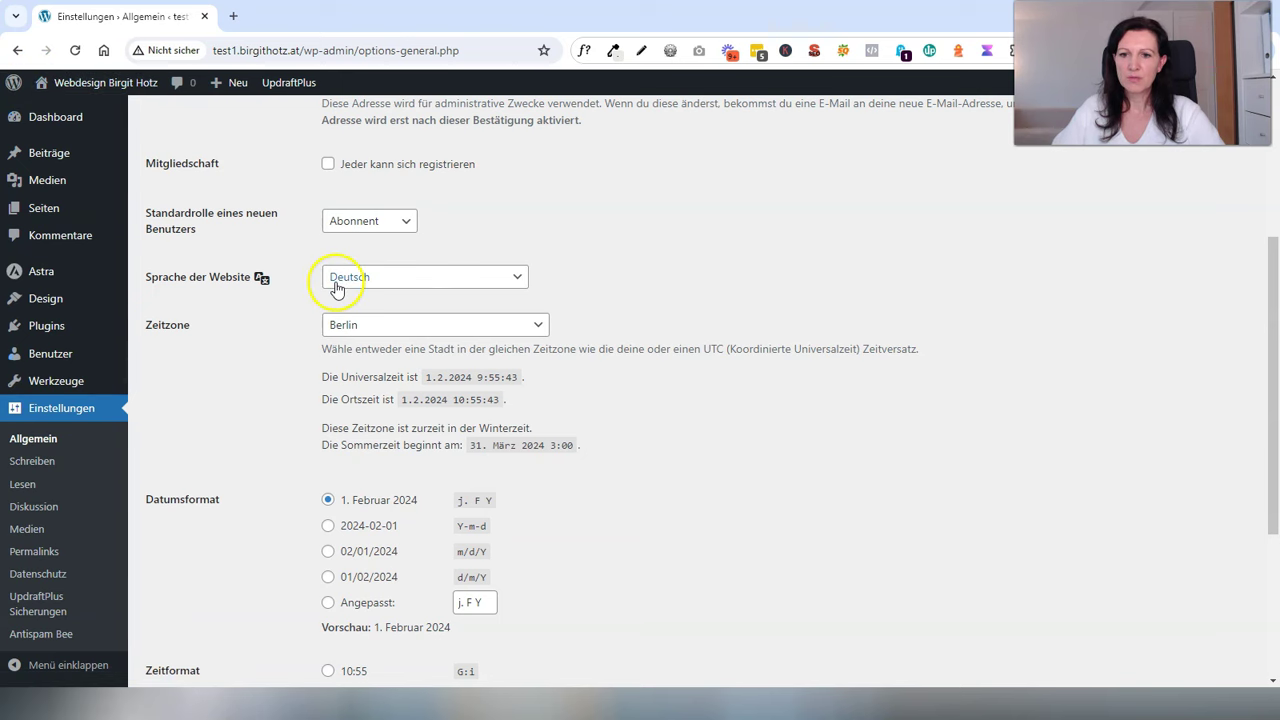
scroll(252, 330, down, 3)
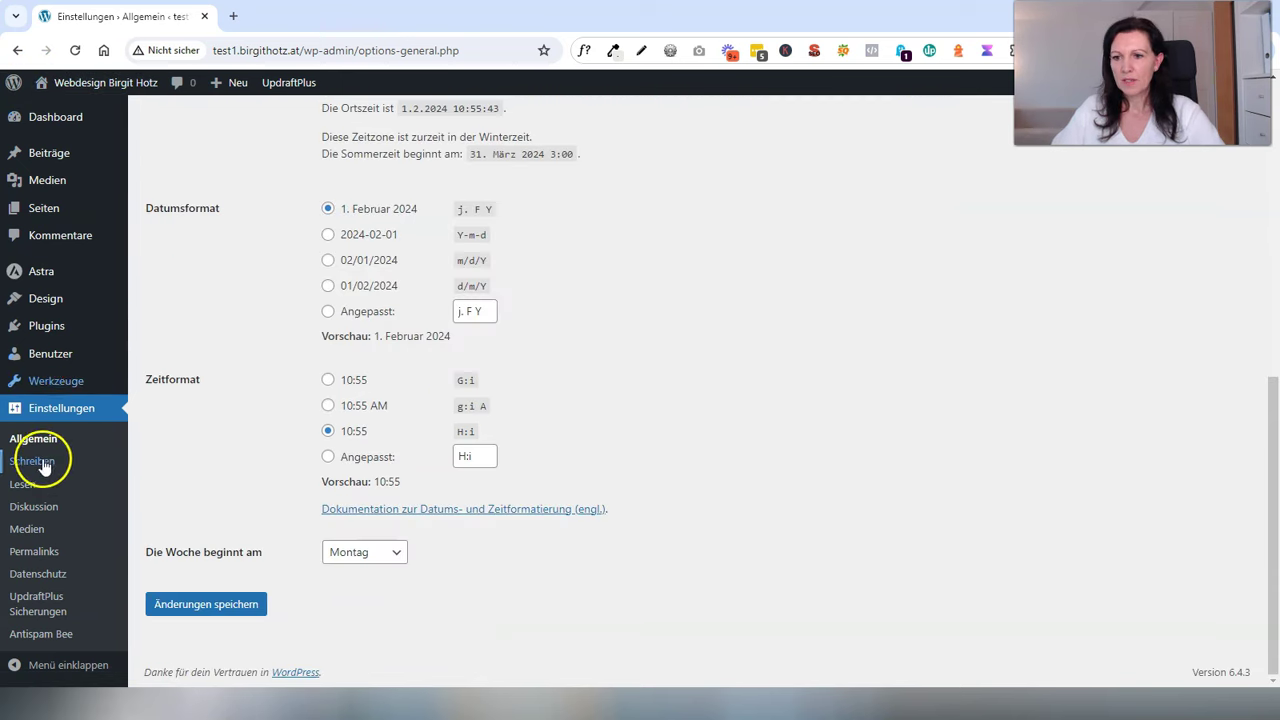
click(195, 607)
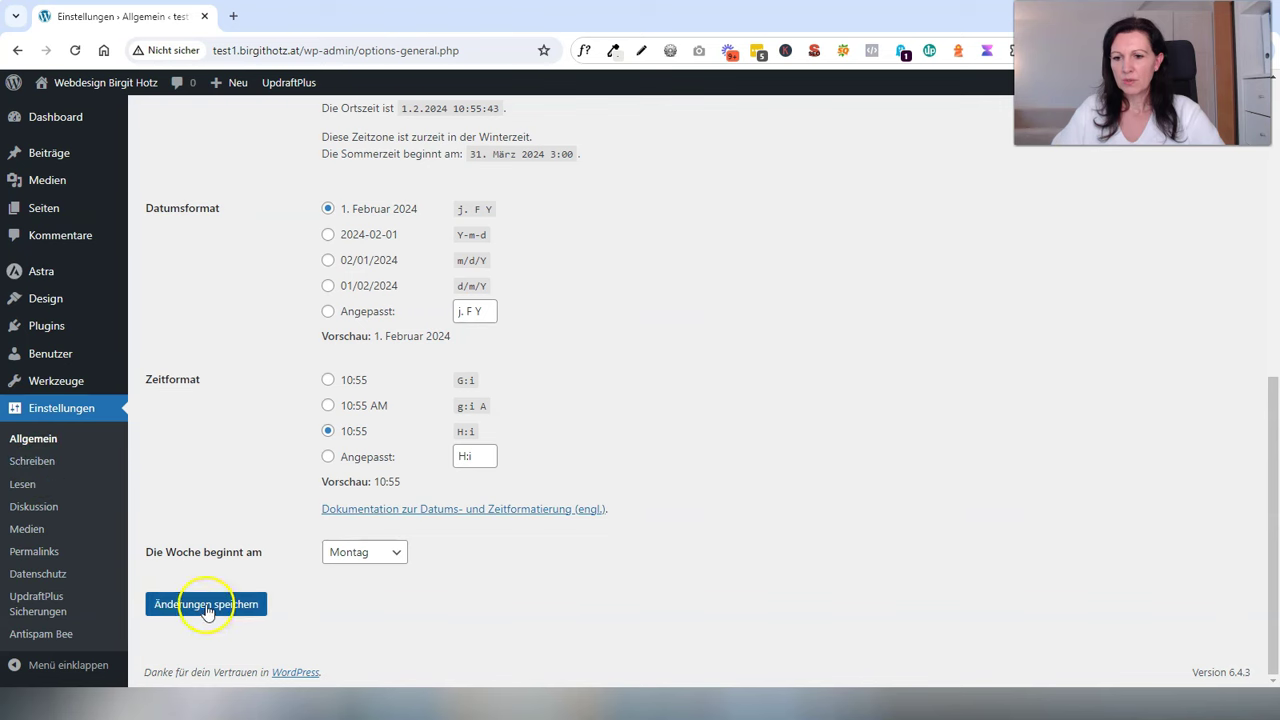
click(40, 462)
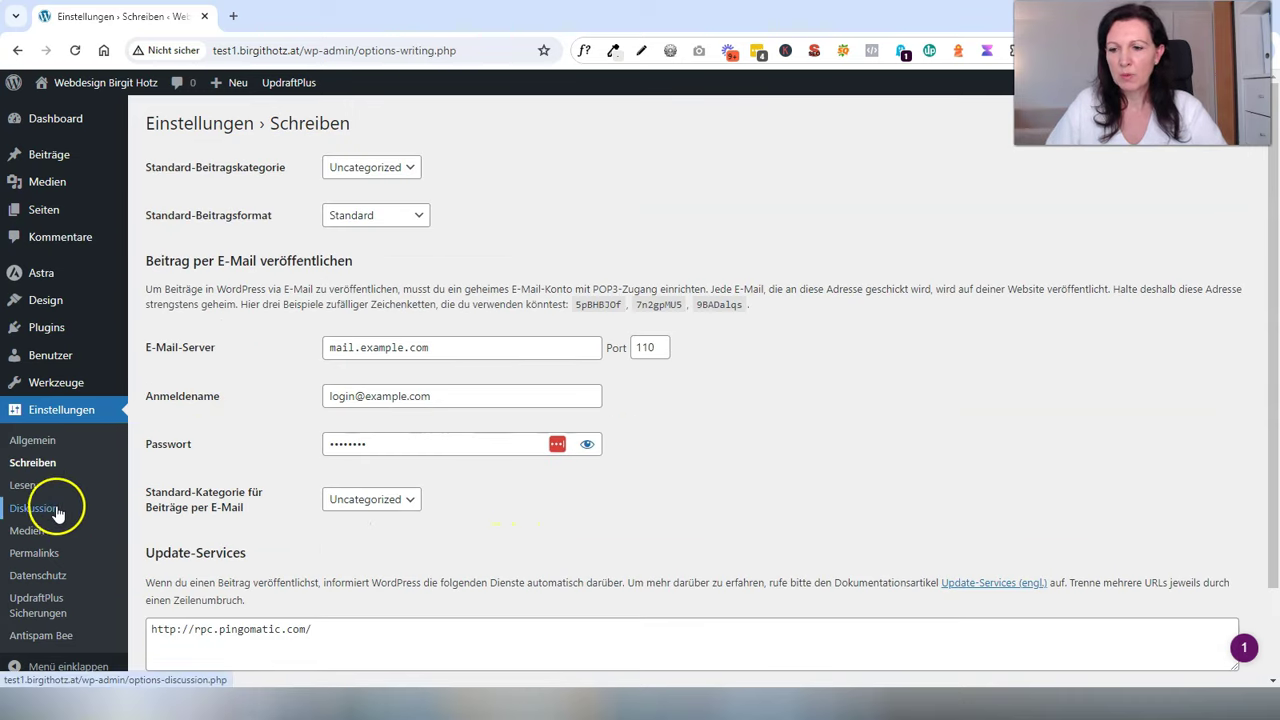
Step: Go from the Schreiben settings to the Lesen settings page
click(25, 485)
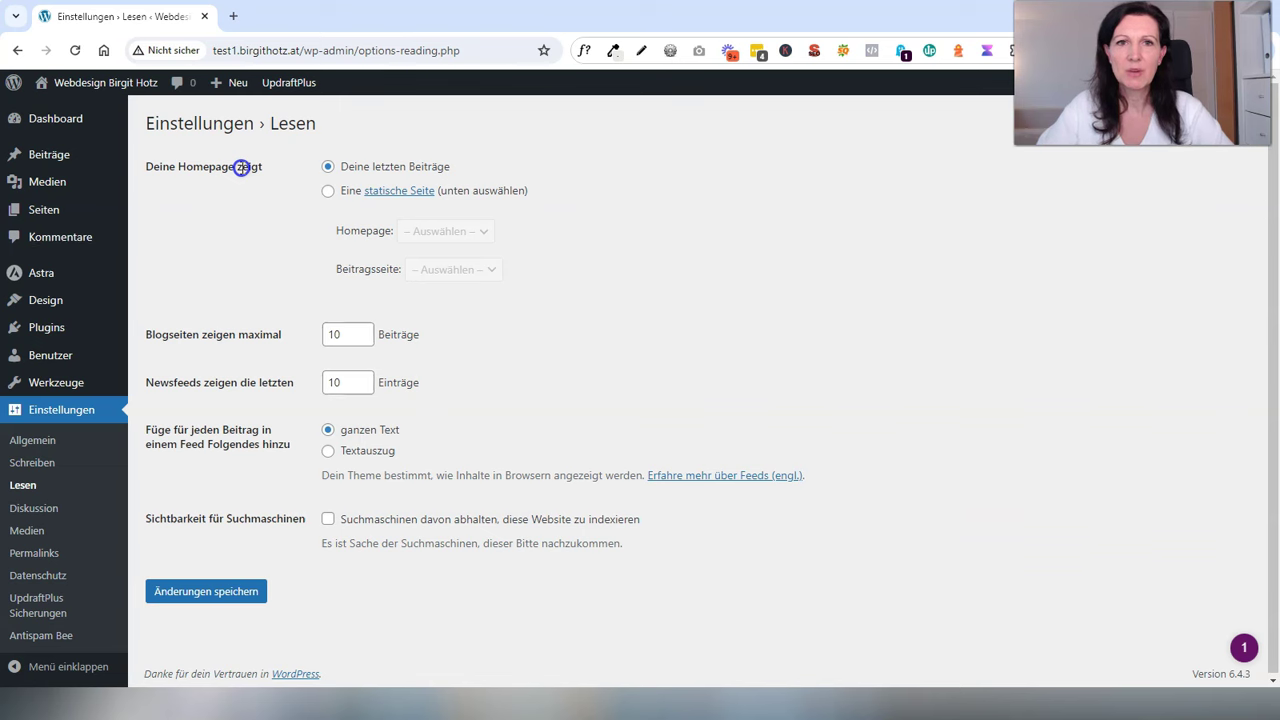
Step: Set the homepage to 'Eine statische Seite' and tick 'Suchmaschinen davon abhalten'
click(328, 195)
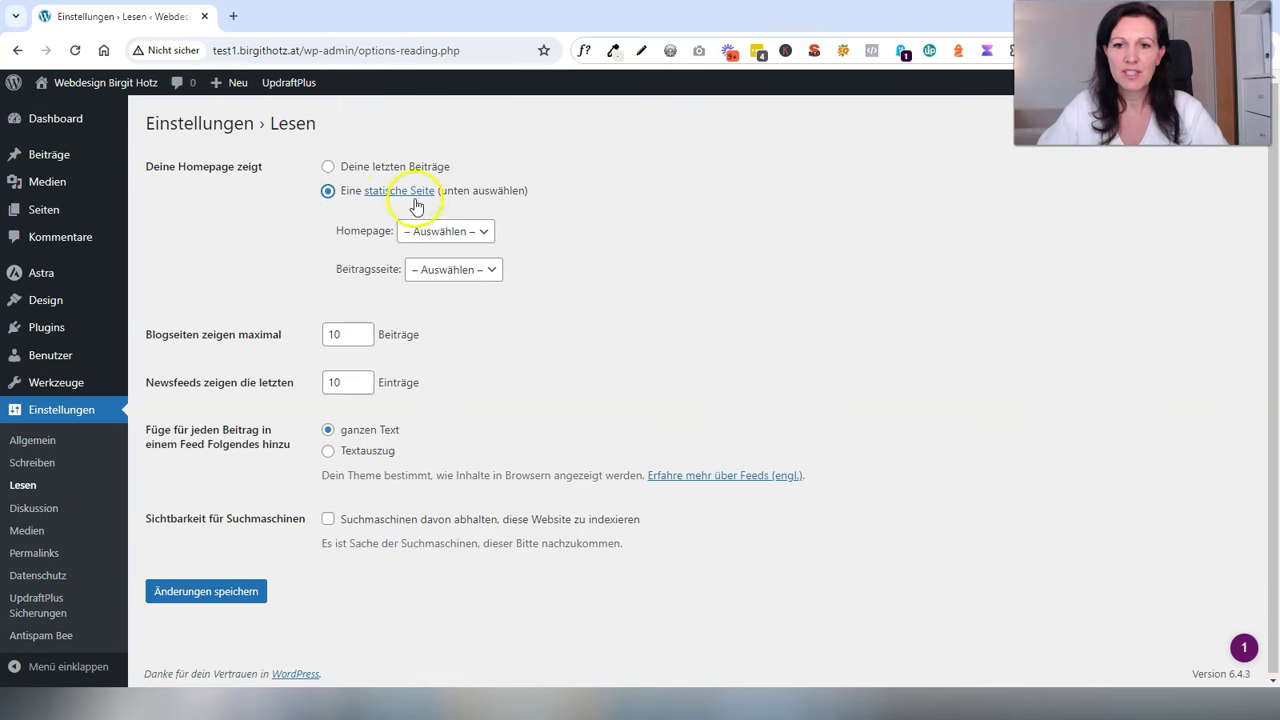
click(448, 230)
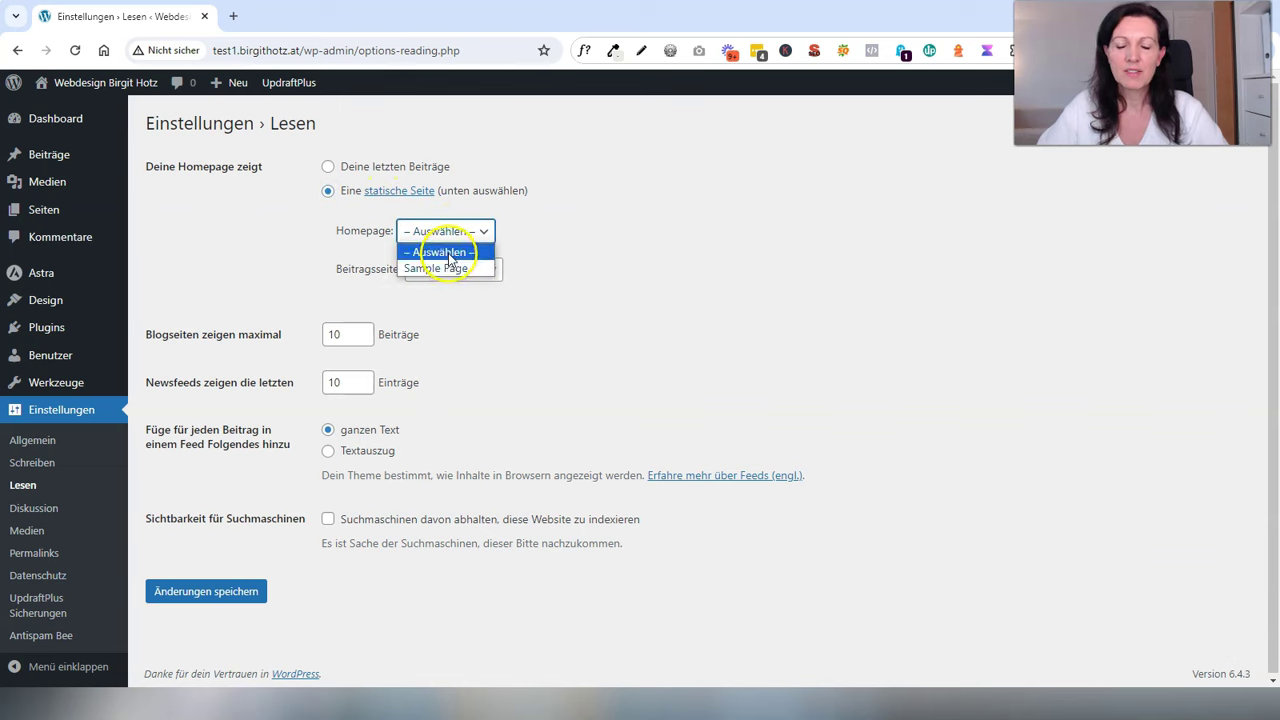
mouse_move(48, 210)
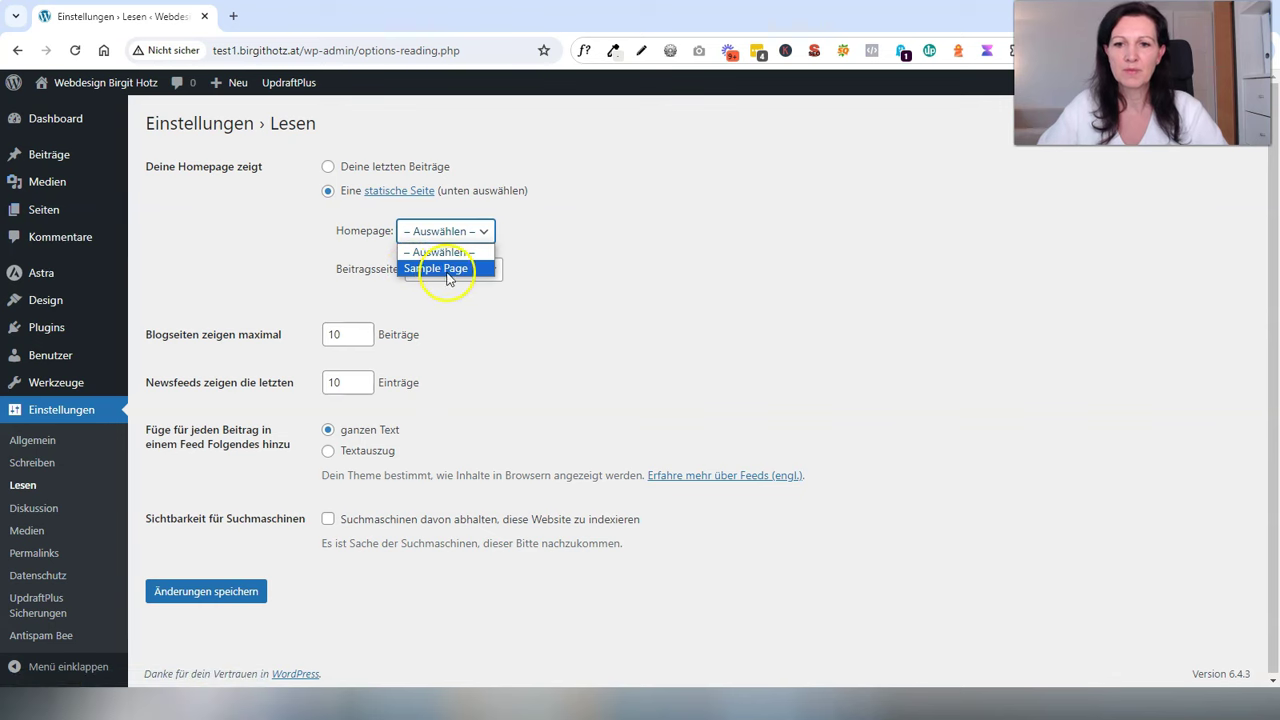
click(632, 251)
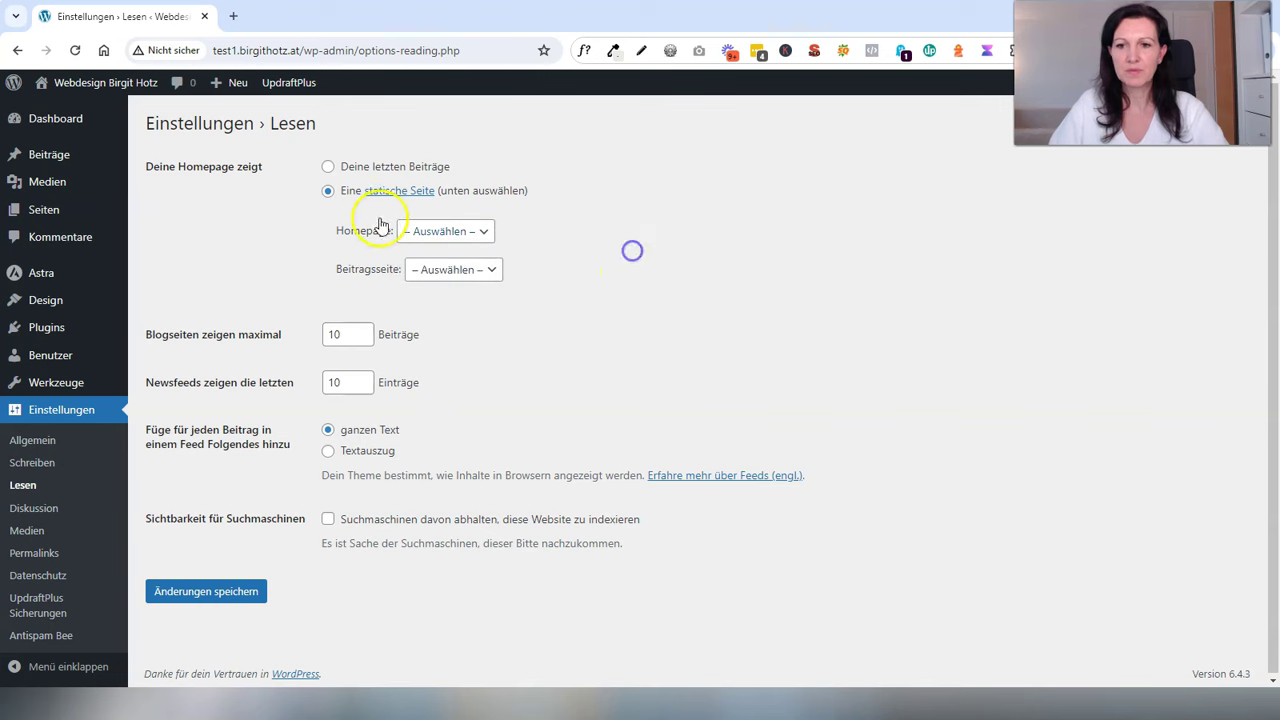
click(328, 521)
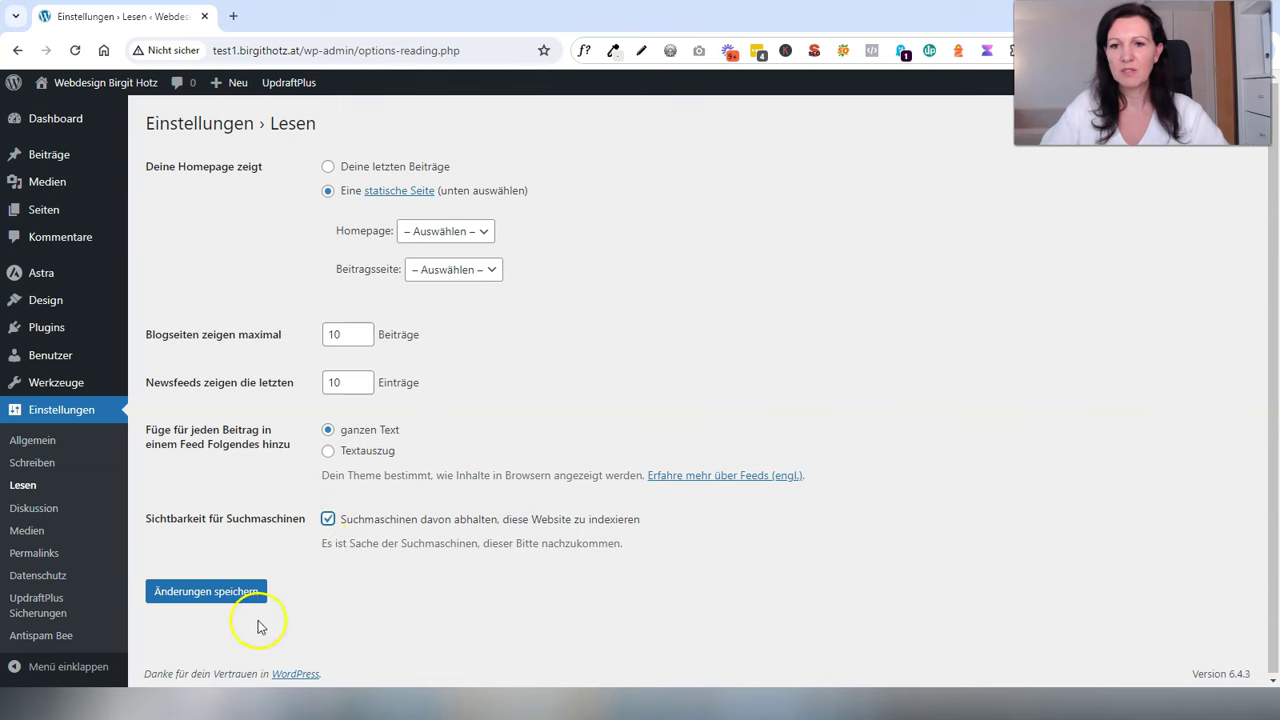
click(40, 508)
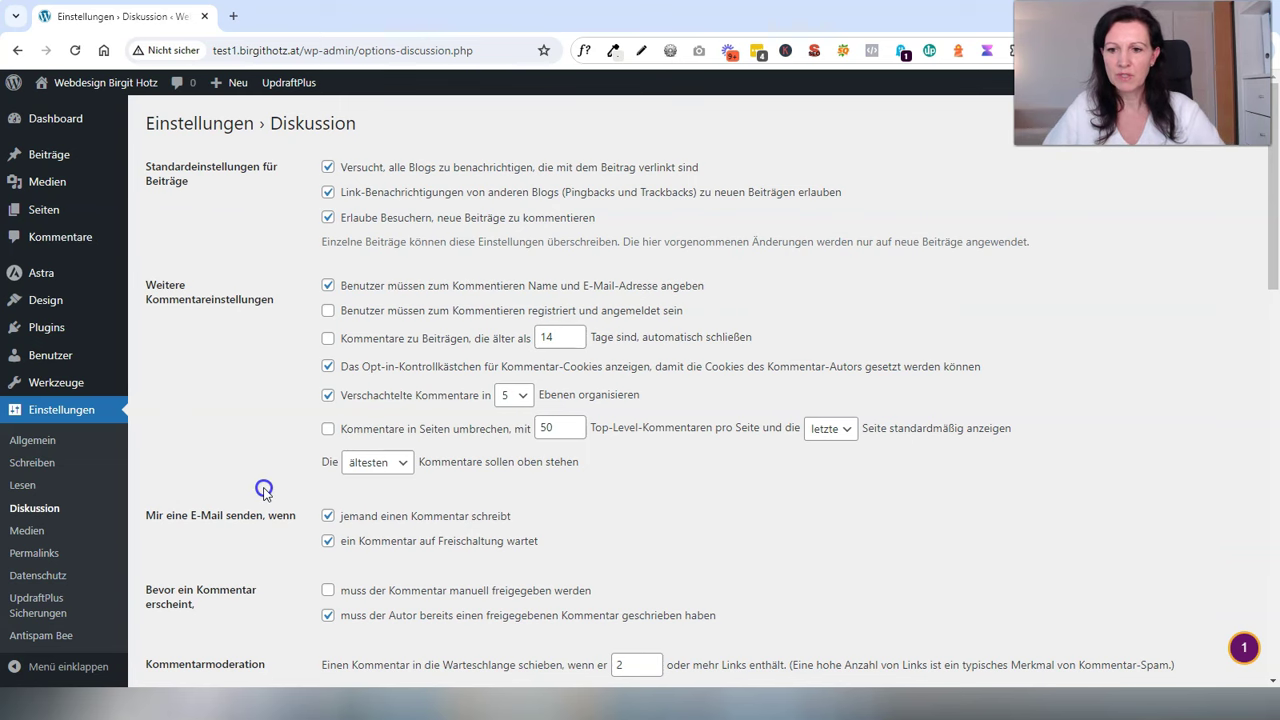
Step: Skim the Diskussion and Medien settings on the way to the Permalinks page
scroll(257, 474, down, 2)
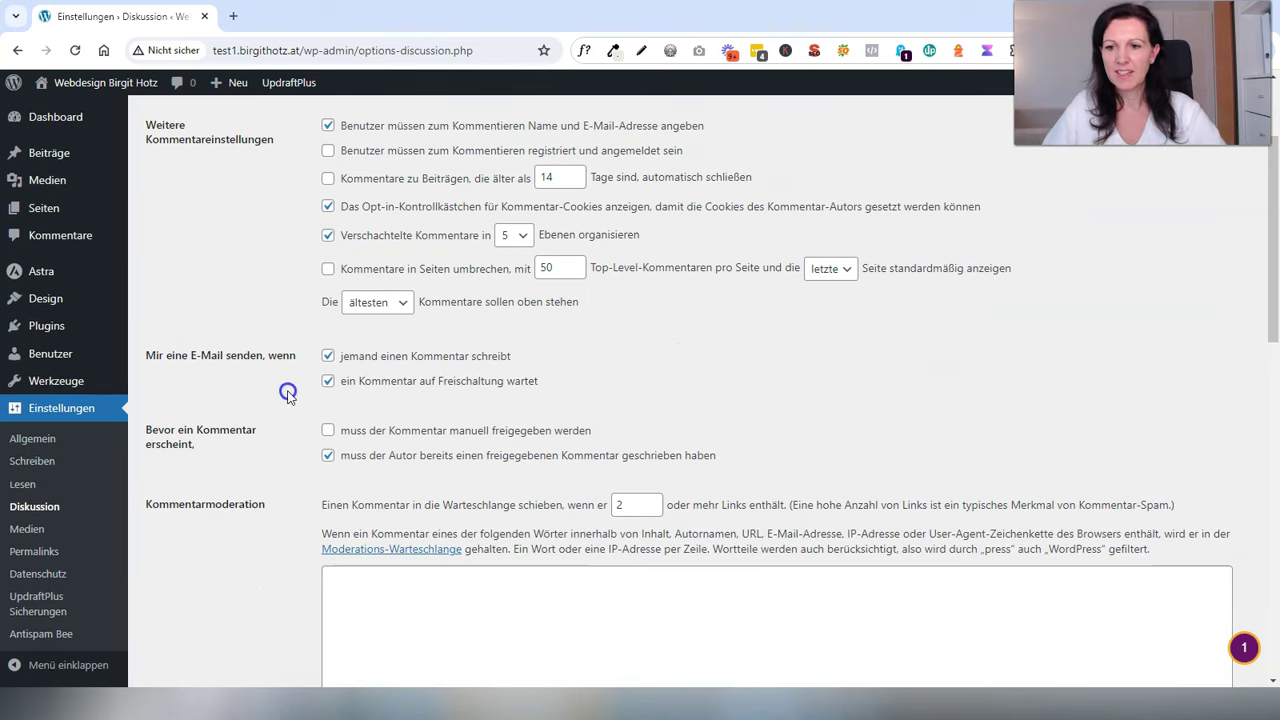
click(44, 538)
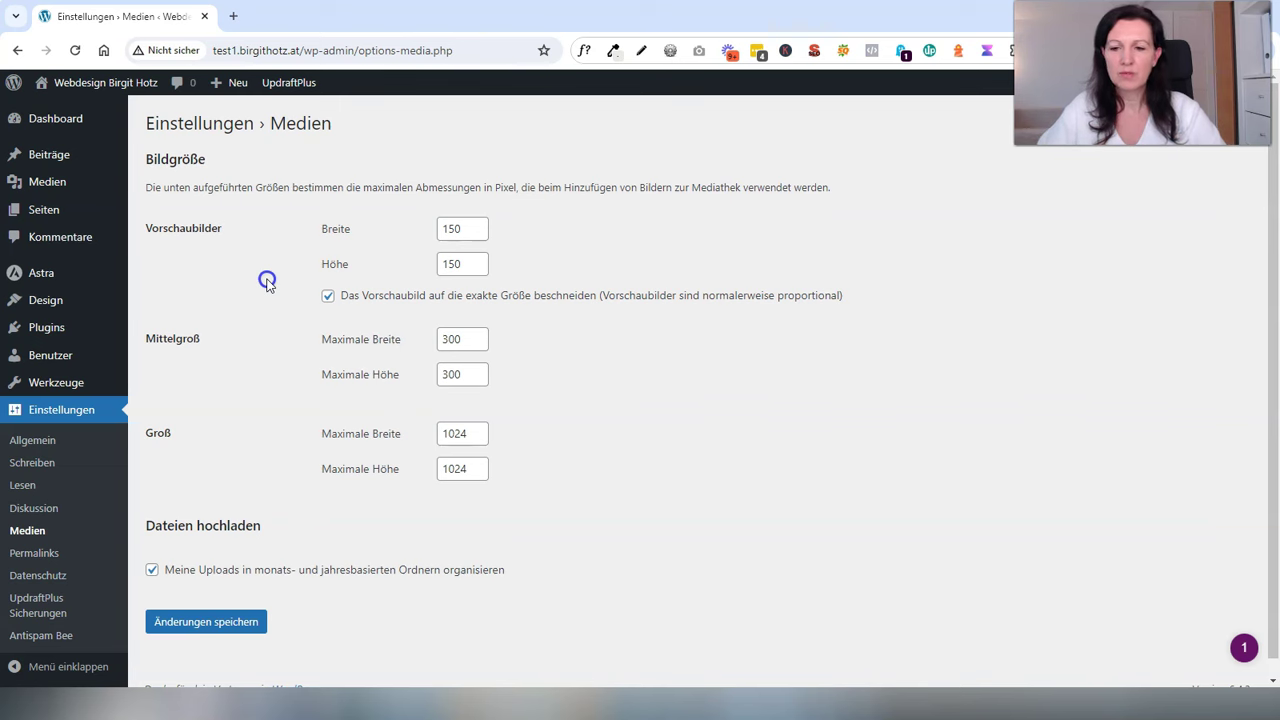
click(36, 552)
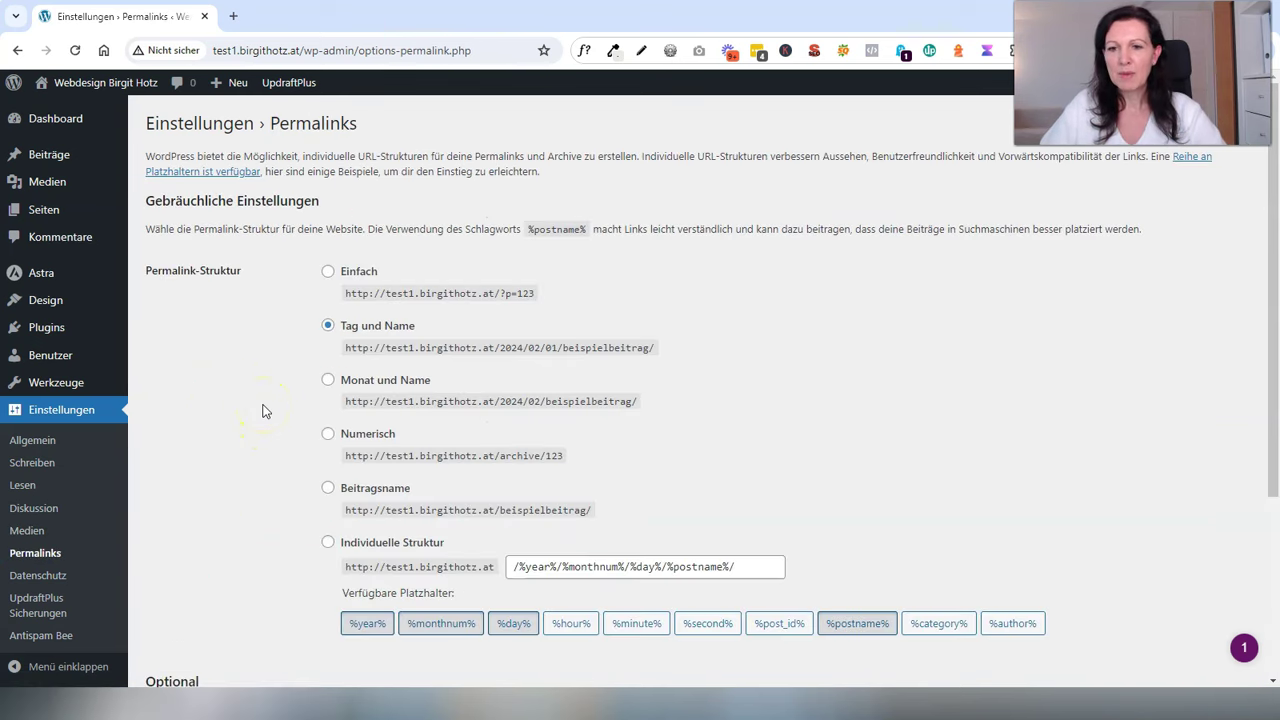
Step: Switch permalinks to the Beitragsname (/%postname%/) structure and save the change
click(329, 490)
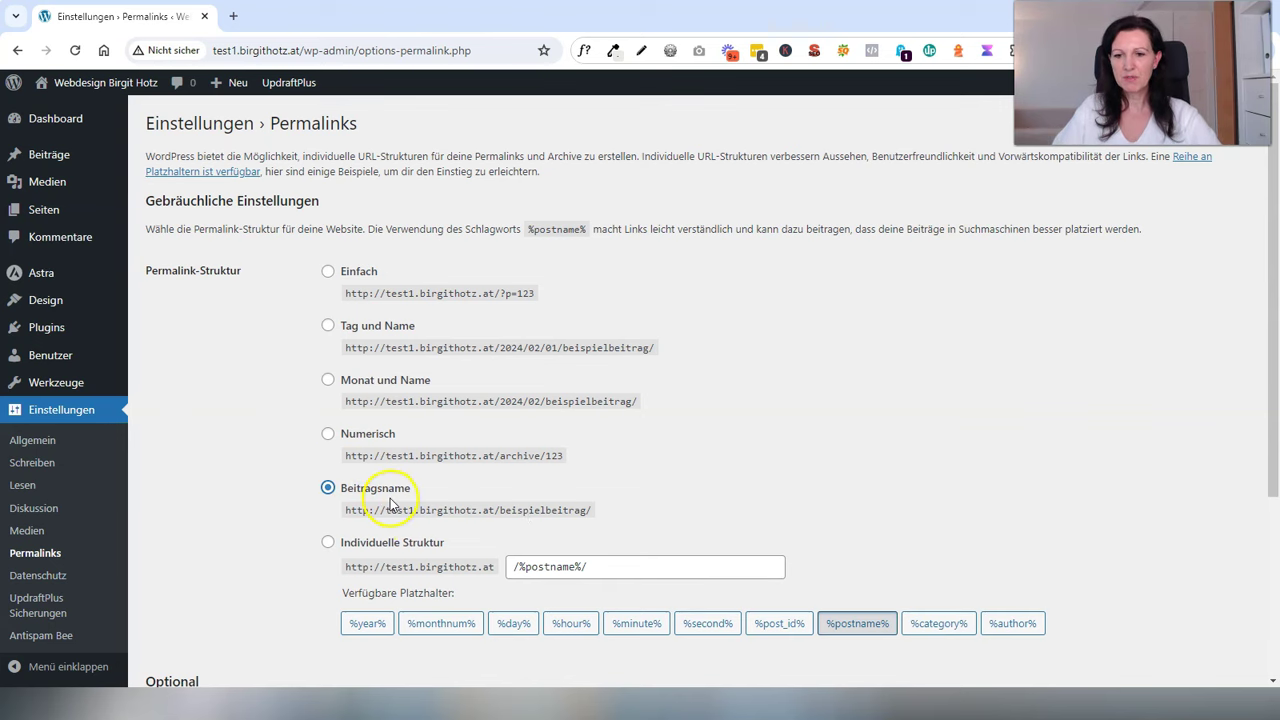
scroll(330, 515, down, 2)
scroll(223, 585, down, 1)
click(192, 606)
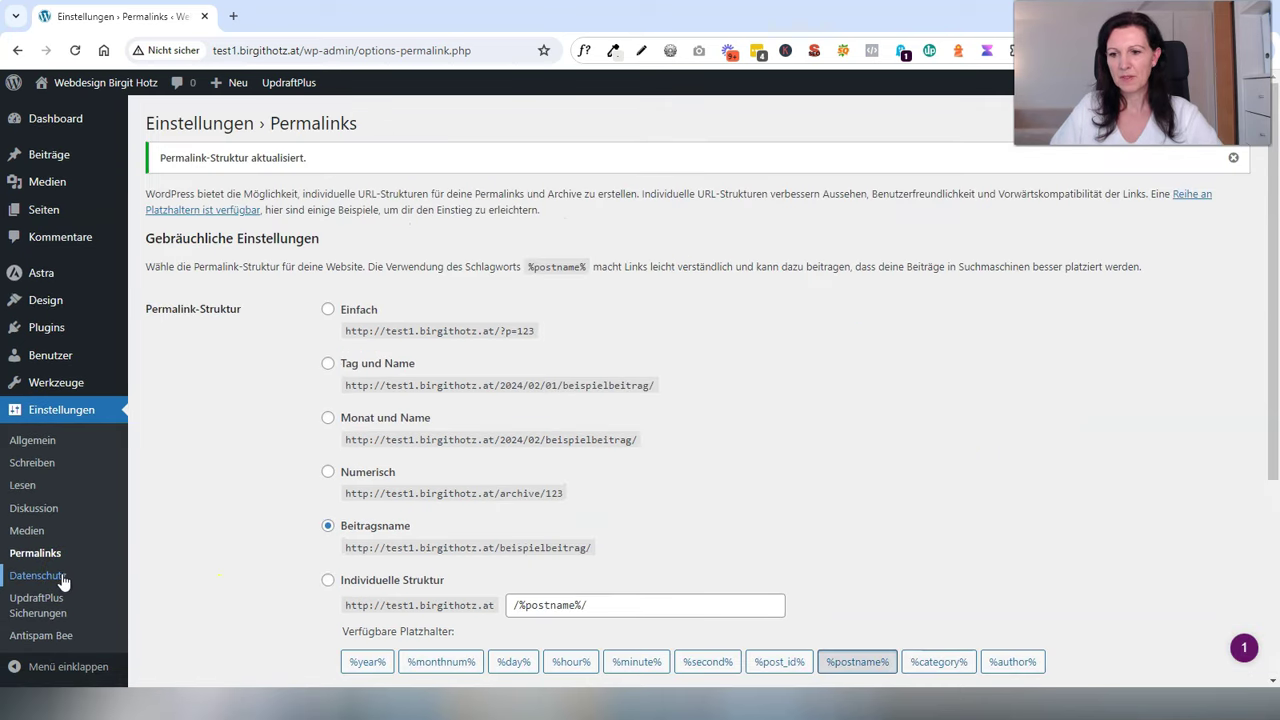
click(55, 580)
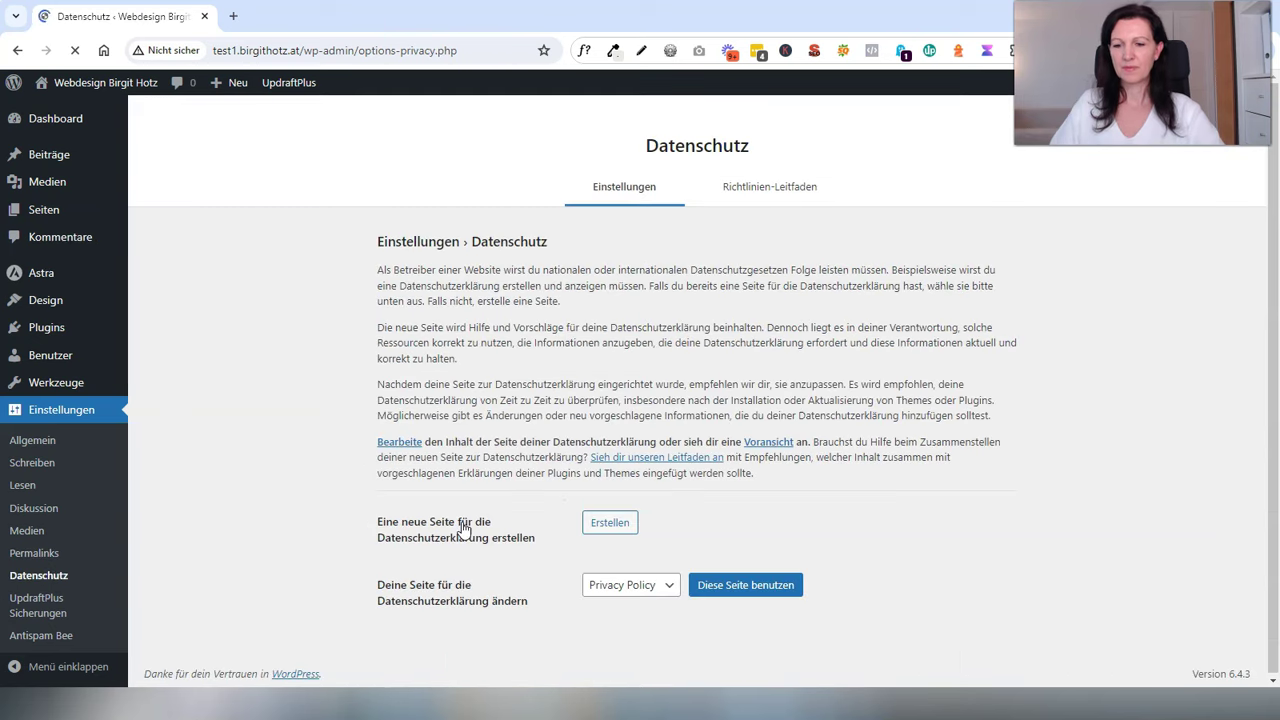
Step: Keep 'Privacy Policy' selected as the site's privacy policy page
click(602, 592)
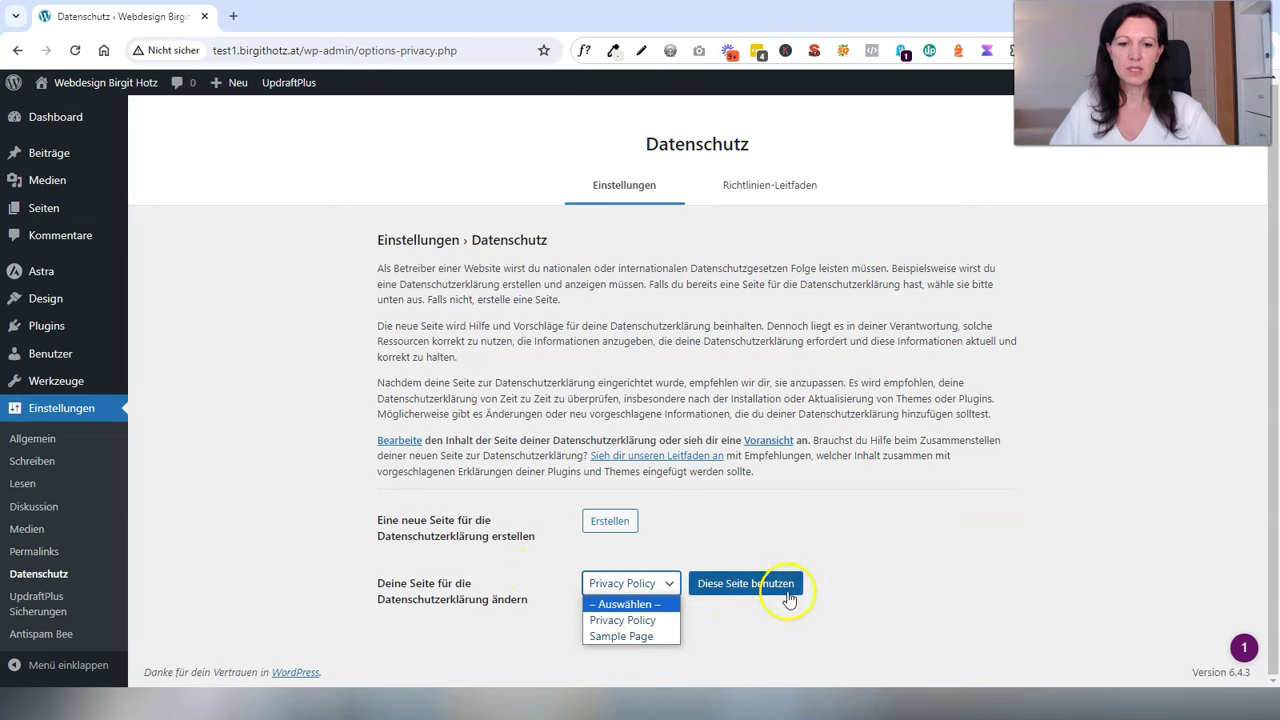
click(909, 534)
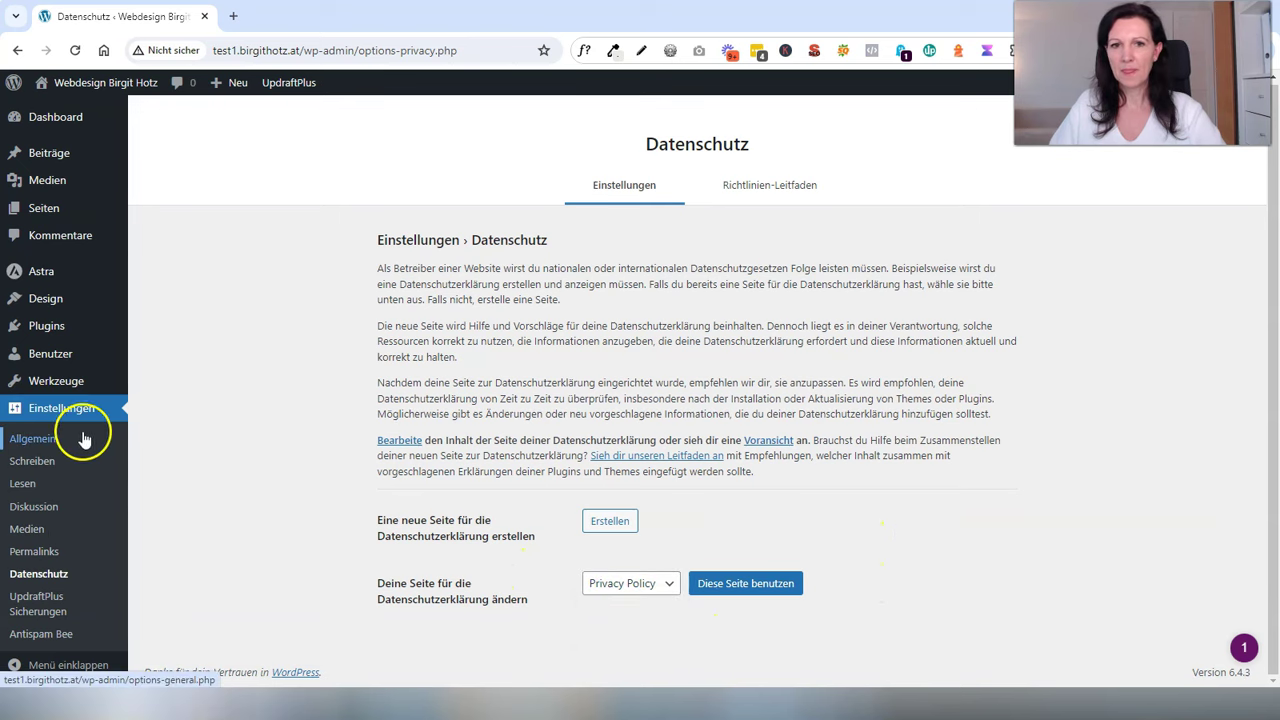